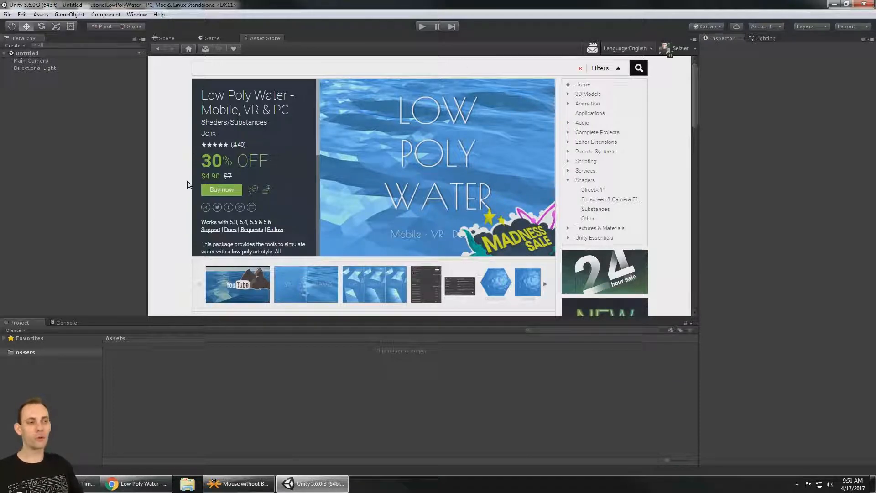
Review the Low Poly Water asset's description, feature list, version details and package contents in the Asset Store.
scroll(319, 131, down, 3)
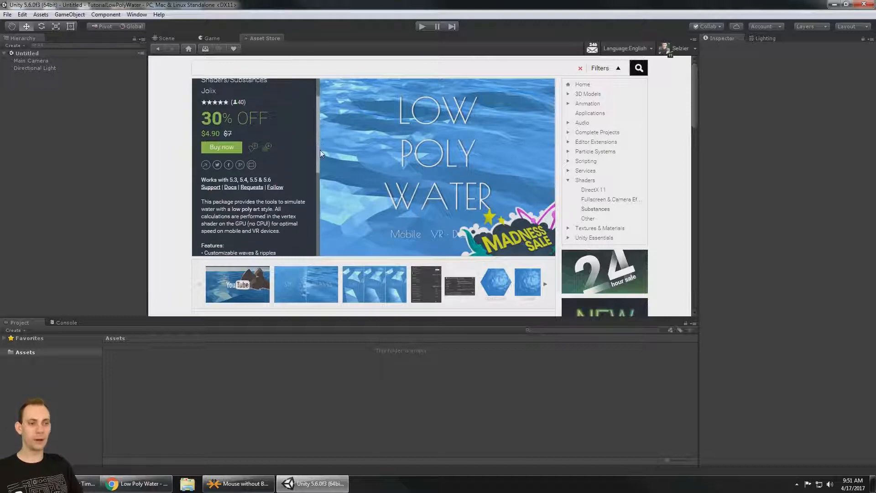
scroll(318, 170, down, 3)
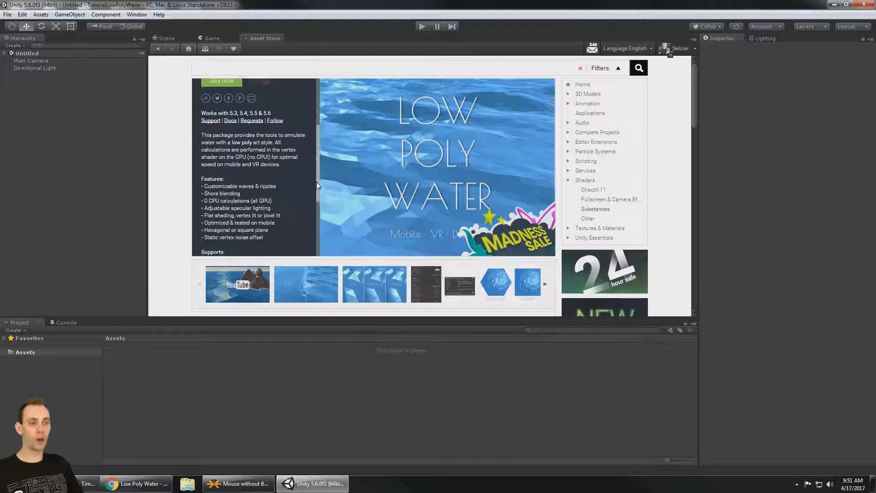
scroll(315, 201, down, 3)
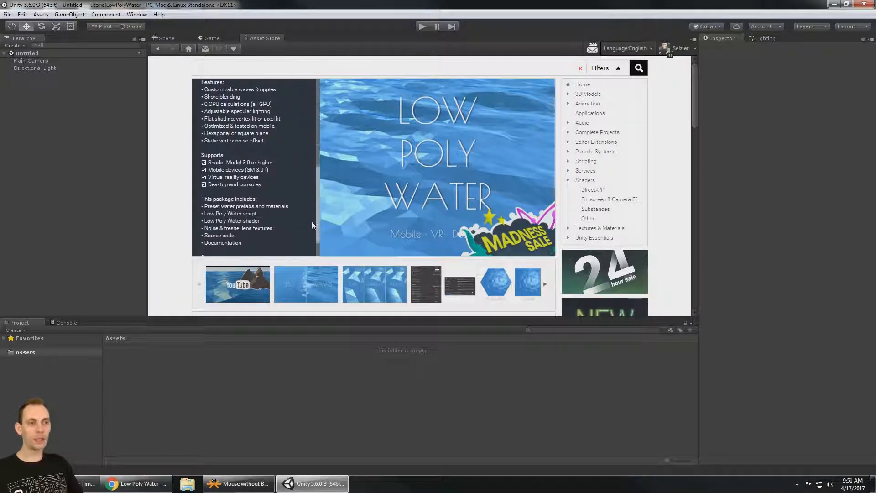
scroll(313, 206, up, 4)
scroll(315, 137, up, 4)
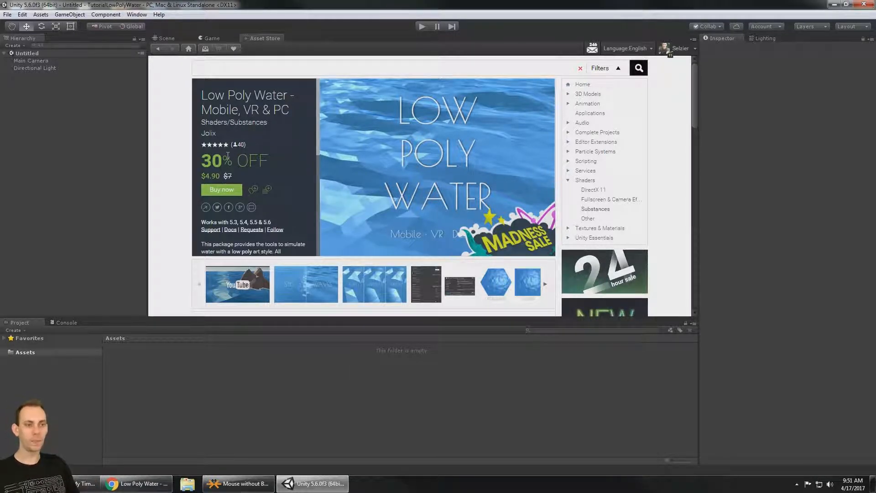
scroll(240, 156, down, 1)
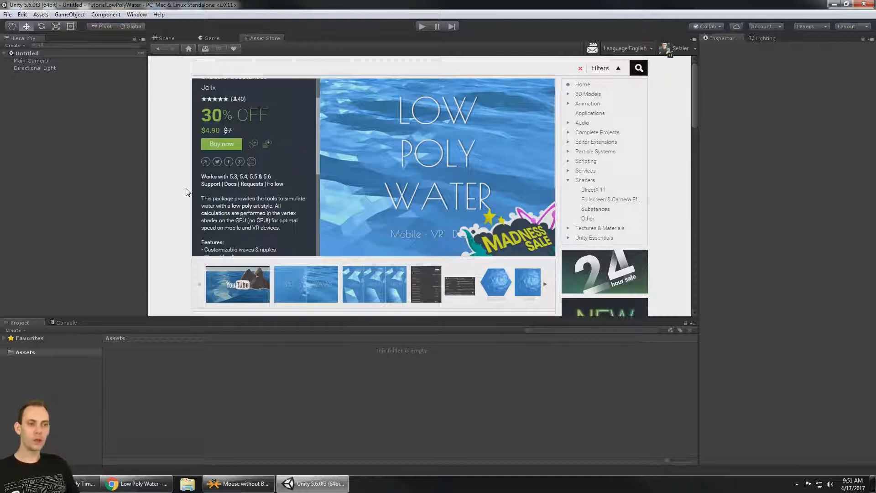
scroll(187, 191, down, 2)
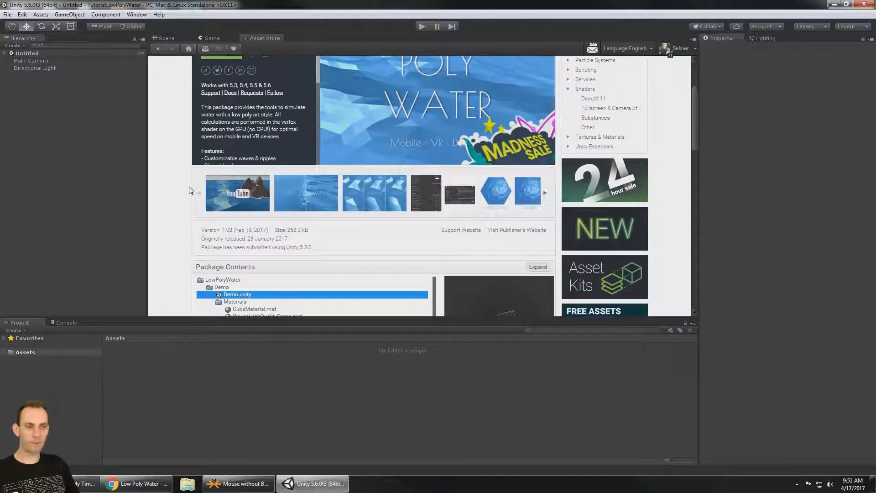
scroll(191, 191, down, 2)
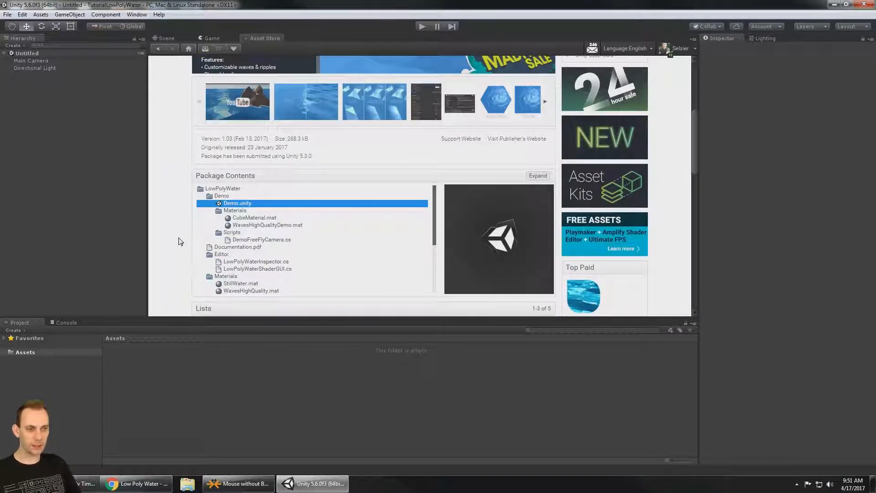
scroll(179, 242, down, 2)
scroll(181, 241, up, 3)
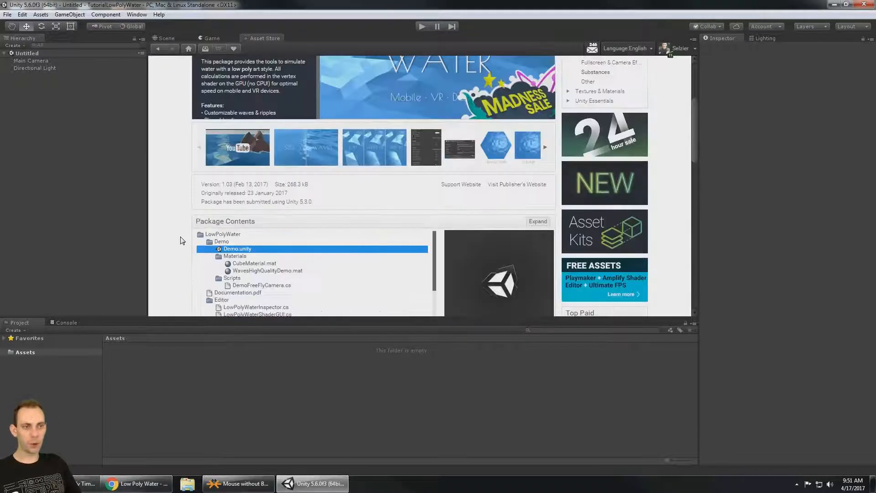
scroll(191, 206, up, 5)
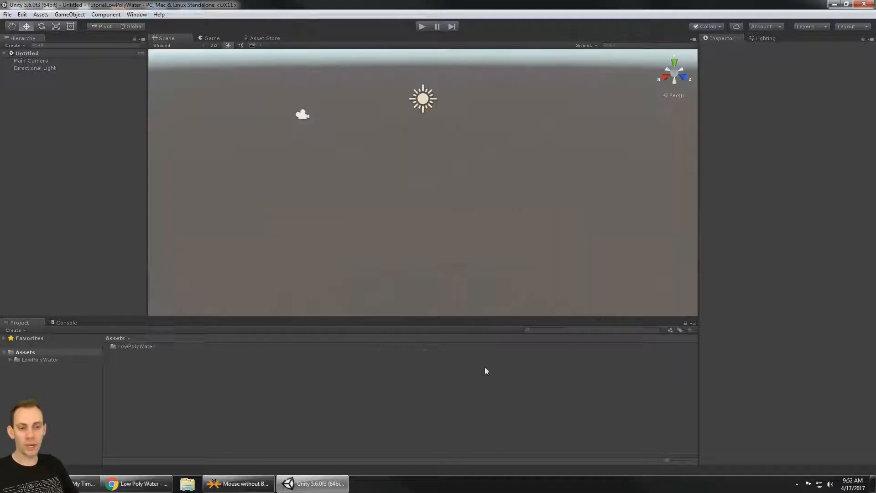
Open the Demo scene from the Demo folder of the LowPolyWater package.
click(11, 360)
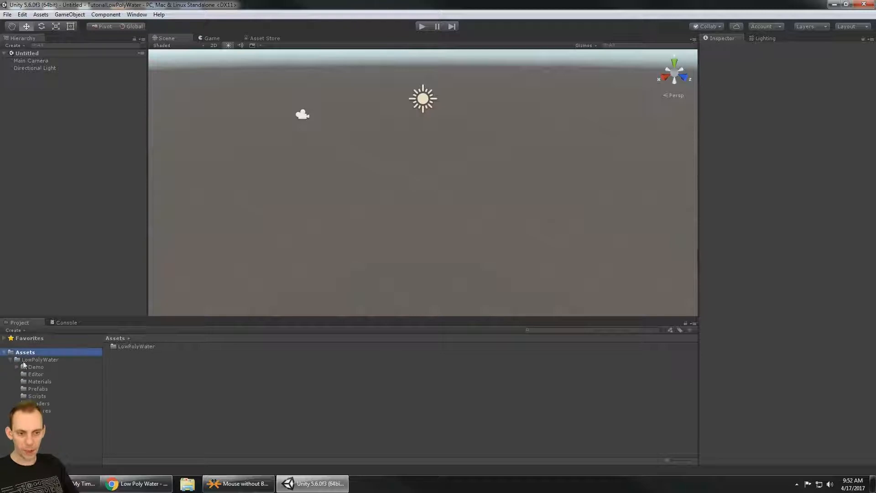
click(40, 360)
click(38, 368)
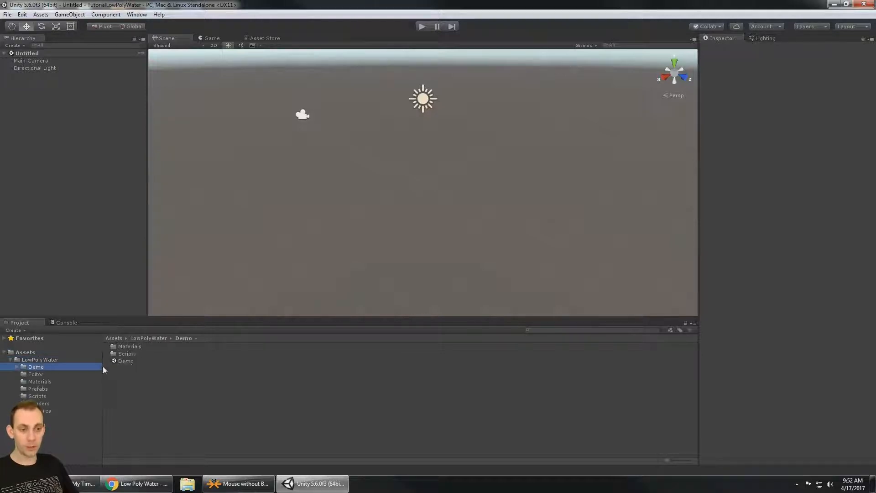
double_click(126, 361)
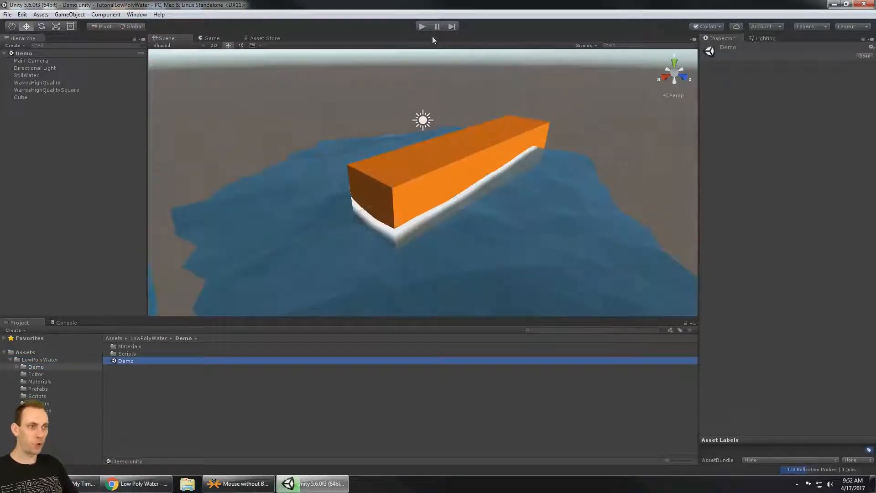
Run the Demo scene and inspect the animated water in the Scene view.
click(422, 26)
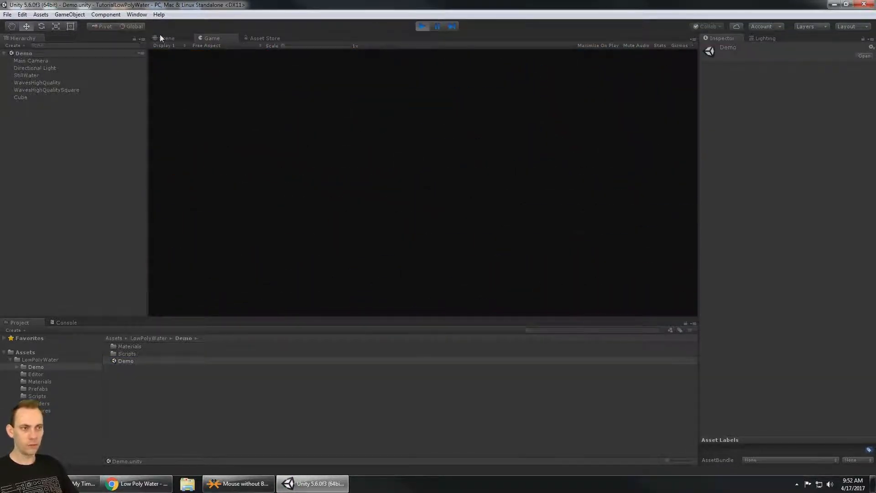
click(160, 38)
alt+drag(323, 105, 518, 132)
Select the orange cube in the water, move it along the Z axis to about -0.04, and toggle play mode.
click(588, 177)
alt+drag(516, 178, 560, 183)
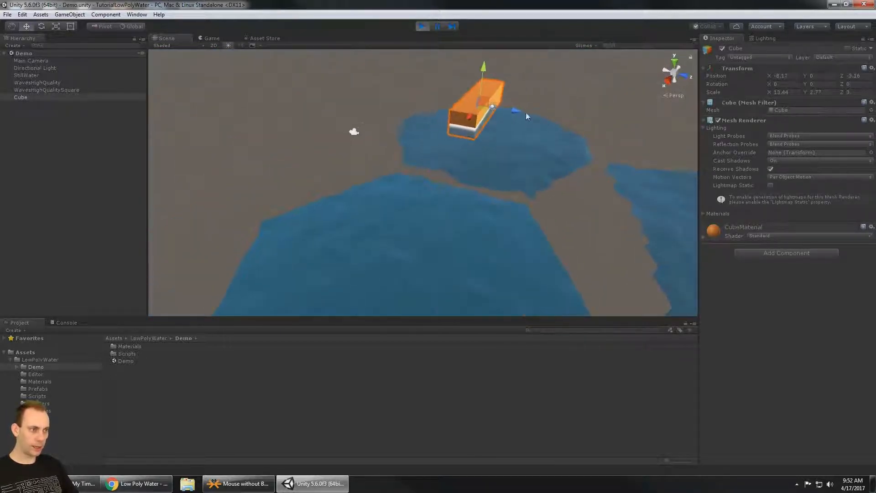
drag(526, 117, 540, 108)
alt+drag(500, 197, 530, 198)
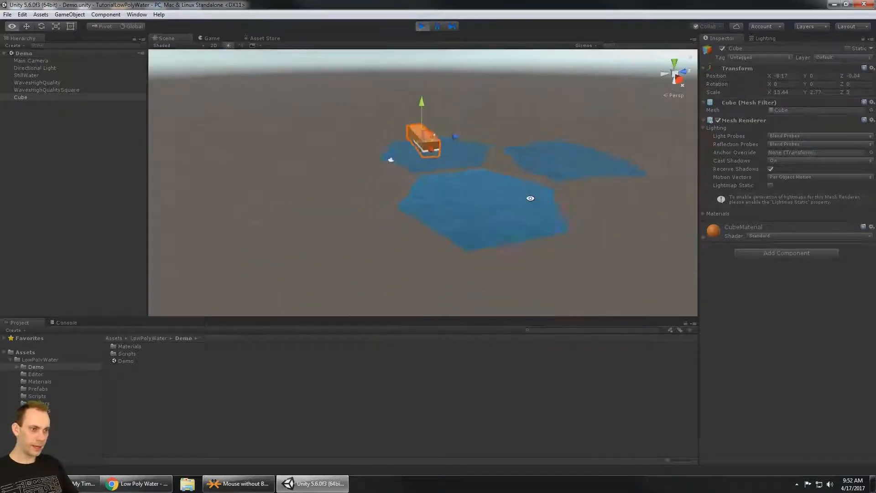
click(423, 26)
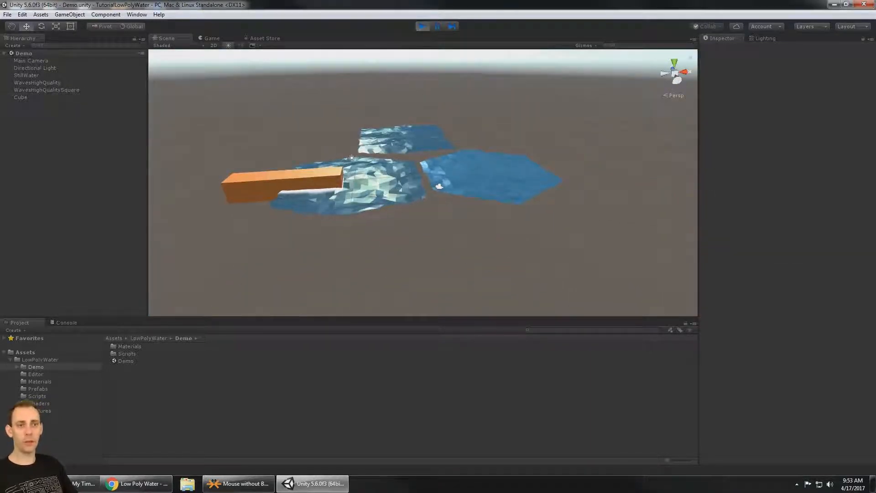
Select the StillWater object, expand its material settings and set Specular Gloss to 0.5.
click(41, 83)
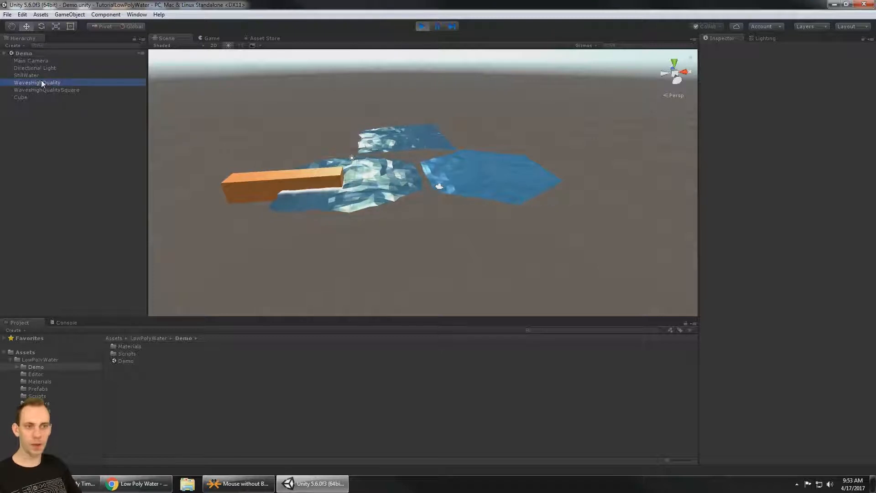
click(45, 76)
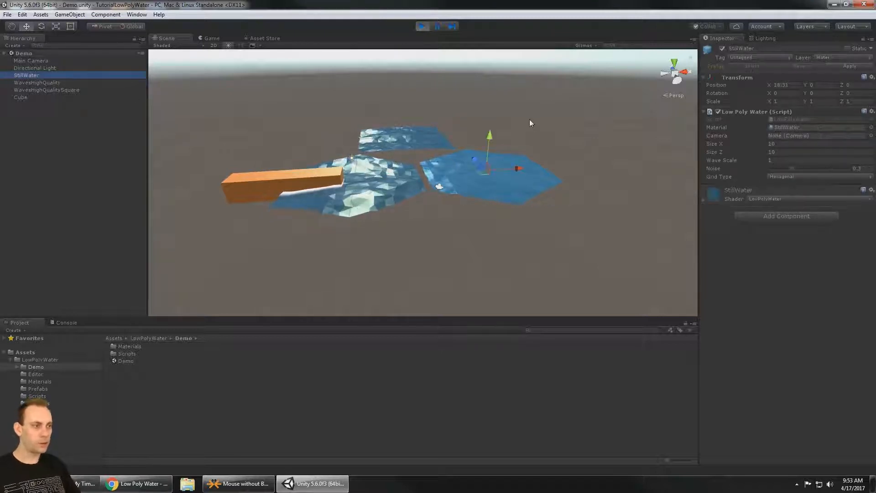
alt+drag(529, 120, 484, 197)
click(704, 200)
scroll(754, 220, down, 2)
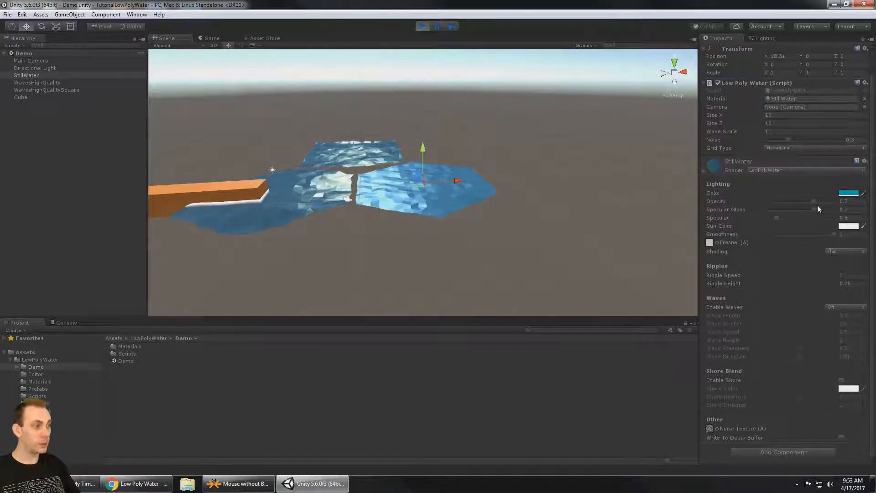
drag(815, 209, 810, 210)
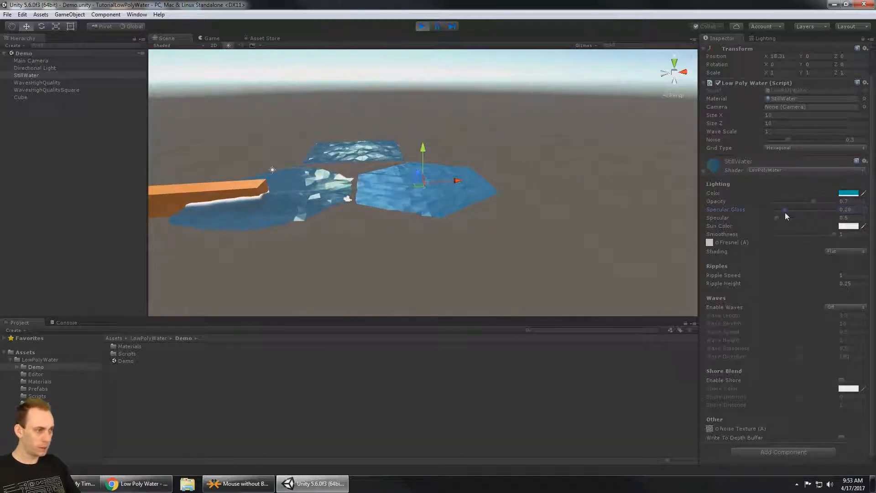
Try a pure red water color on the StillWater material and undo the color change.
click(848, 193)
click(752, 198)
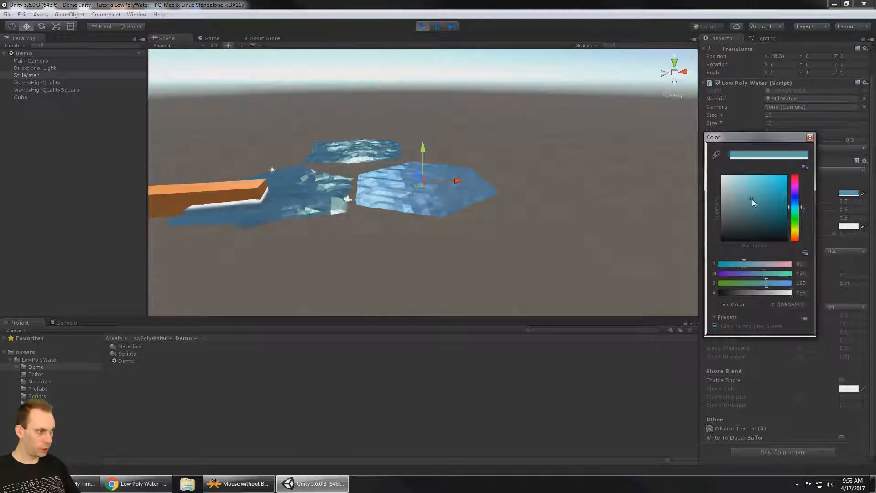
click(795, 185)
drag(743, 192, 797, 179)
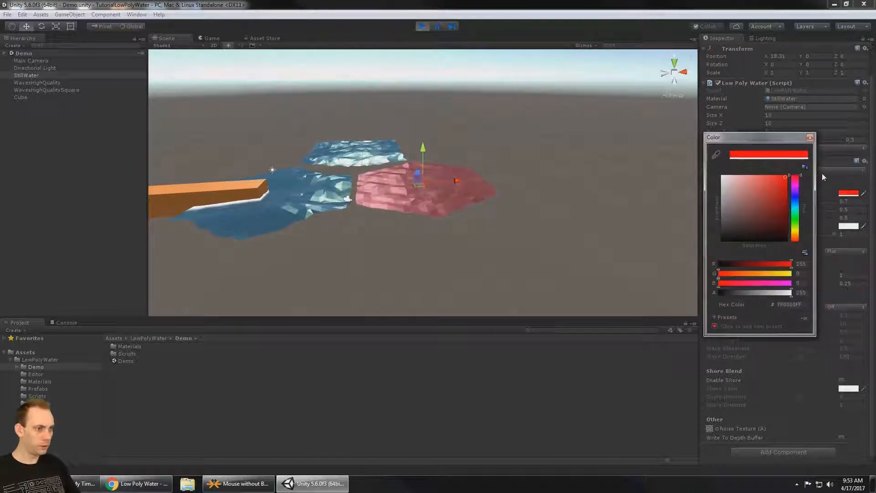
click(810, 138)
alt+drag(411, 165, 445, 166)
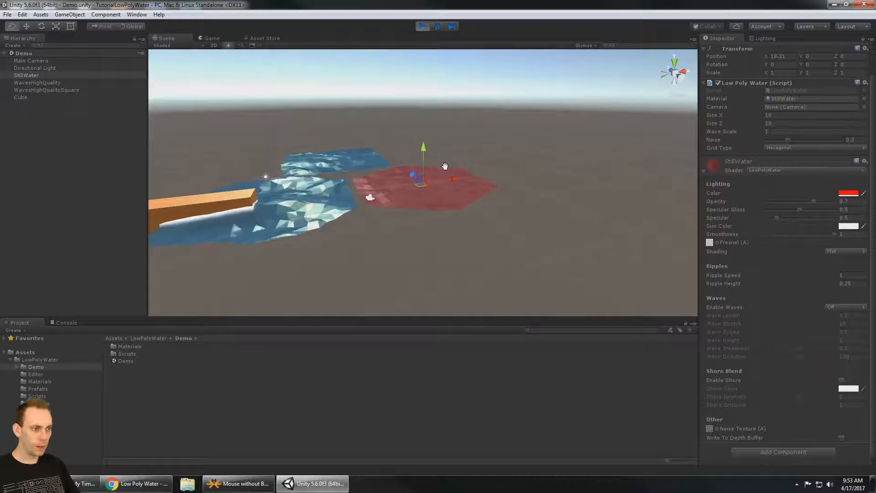
key(ctrl+z)
alt+drag(547, 170, 549, 197)
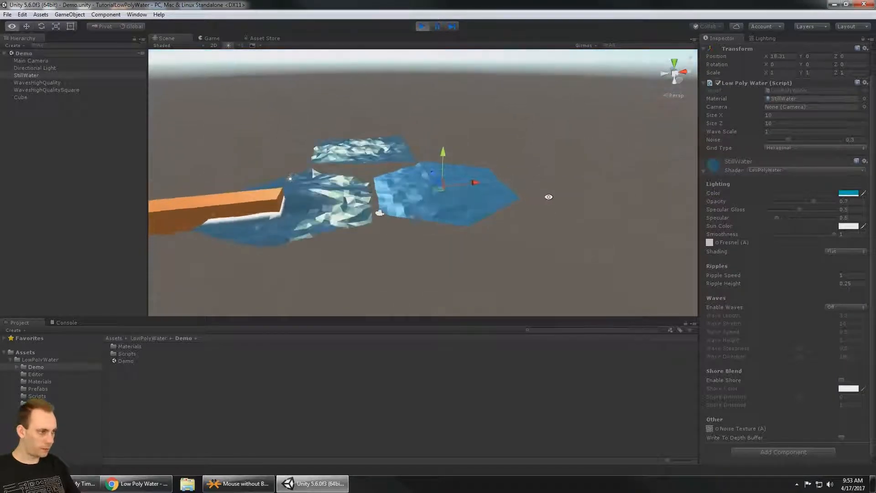
Set the StillWater material's Specular Gloss to about 0.753 and Specular to about 0.36, checking the highlights on the water.
mouse_move(812, 211)
mouse_down()
mouse_move(775, 211)
mouse_move(818, 211)
mouse_up()
alt+drag(602, 256, 579, 220)
mouse_move(777, 218)
mouse_down()
mouse_move(794, 220)
mouse_move(774, 220)
mouse_up()
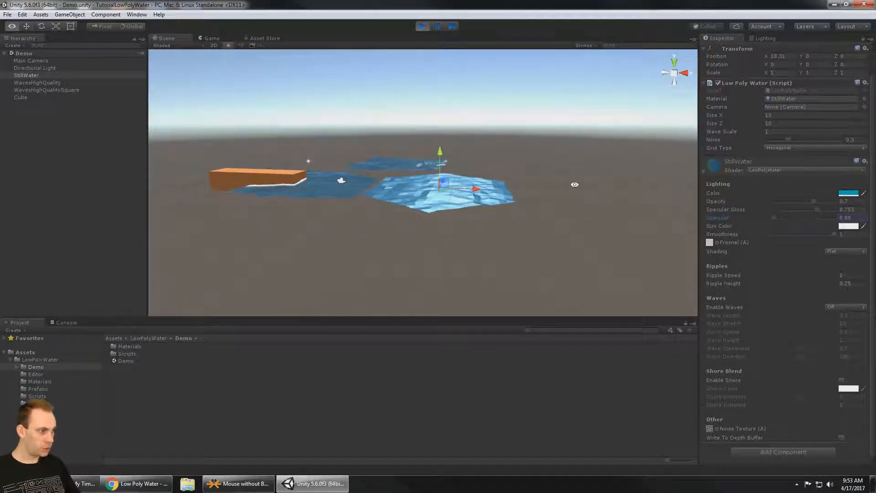
alt+drag(575, 184, 627, 203)
Change the StillWater material's Sun Color to yellow and lower its Smoothness to about 0.767.
click(843, 227)
click(762, 216)
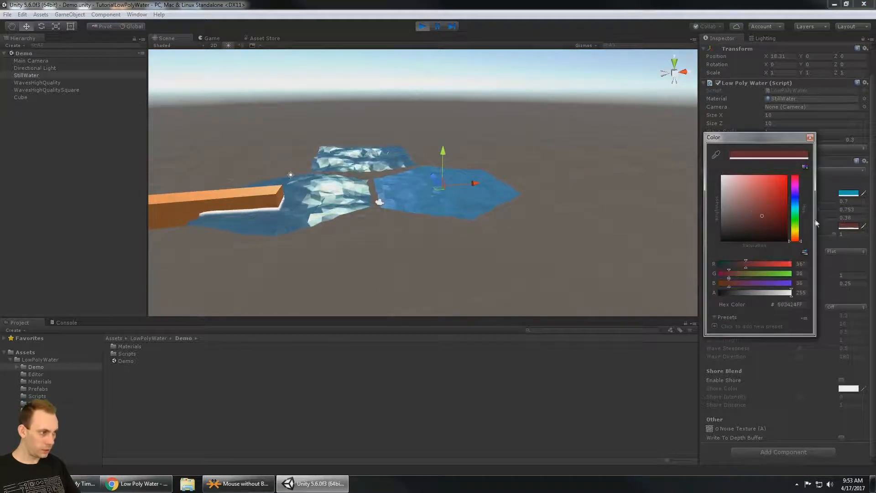
drag(798, 227, 799, 154)
click(810, 137)
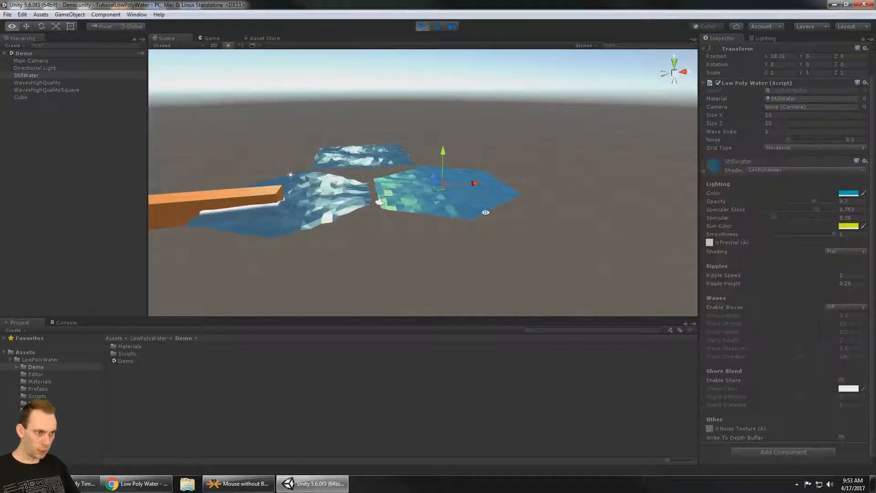
alt+drag(593, 216, 550, 195)
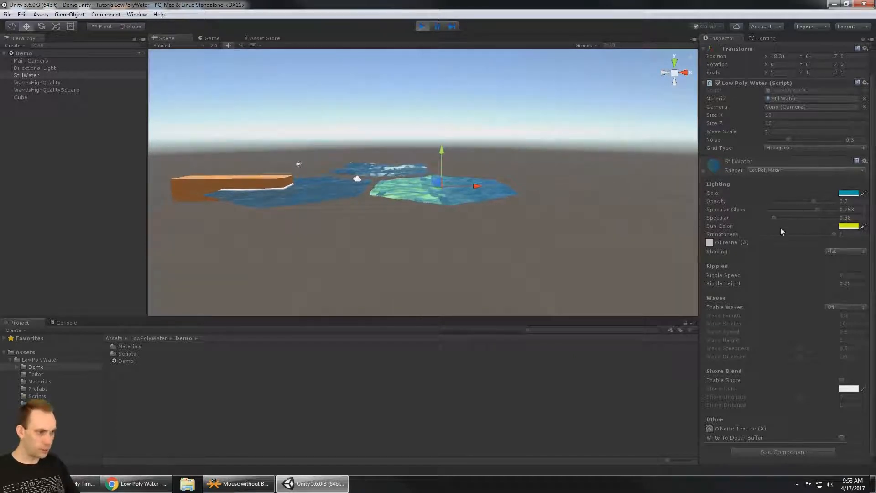
mouse_move(829, 236)
mouse_down()
mouse_move(769, 238)
mouse_move(822, 237)
mouse_up()
alt+drag(618, 210, 648, 220)
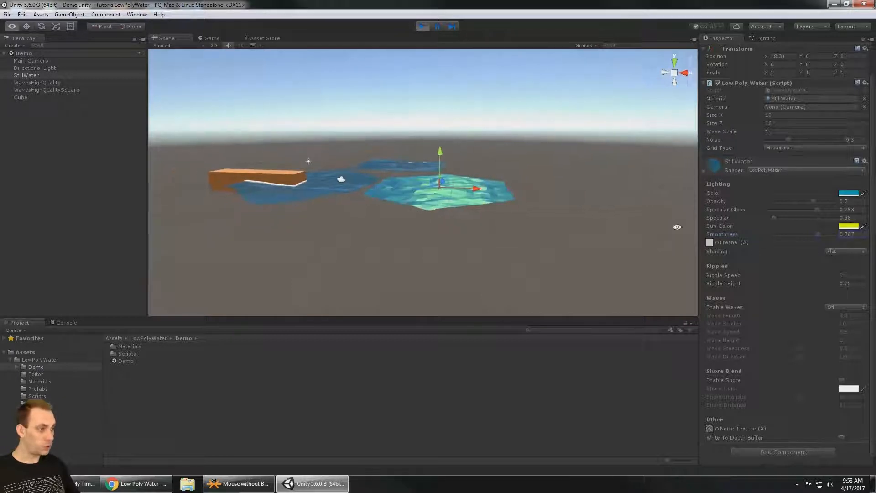
Locate the StillWater material's Fresnel texture in the project and inspect the WaterFresnel import settings.
click(708, 242)
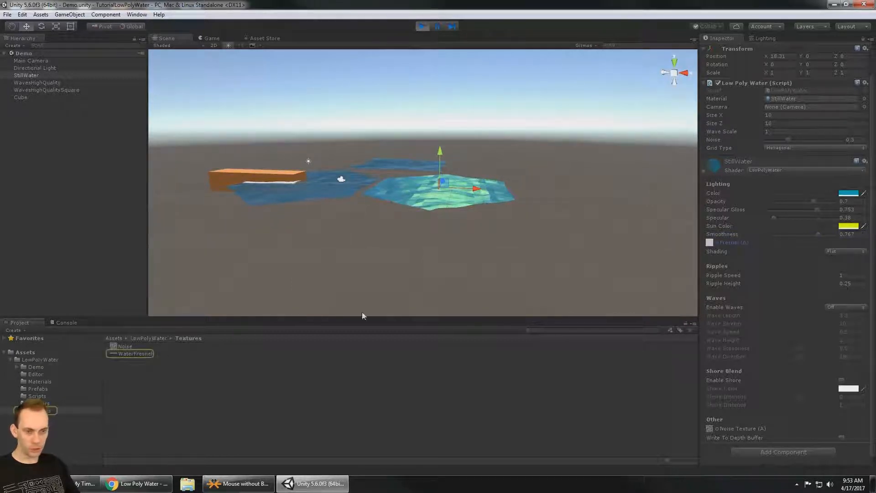
click(138, 354)
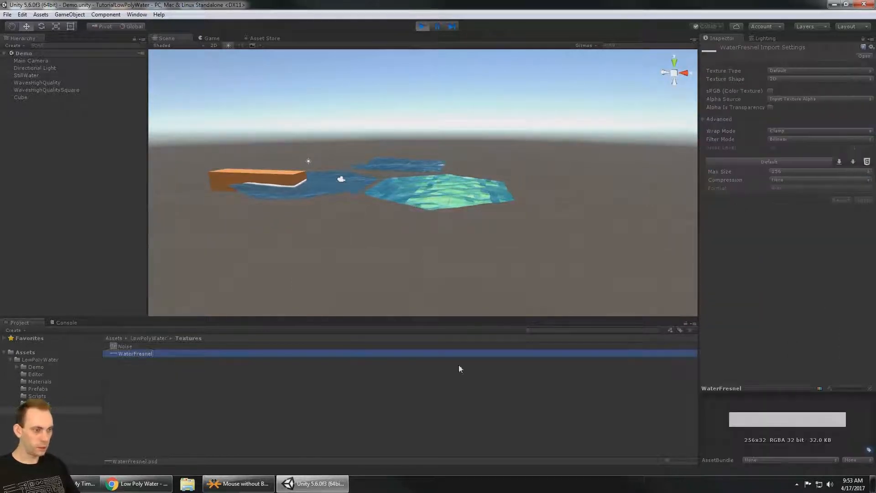
click(451, 186)
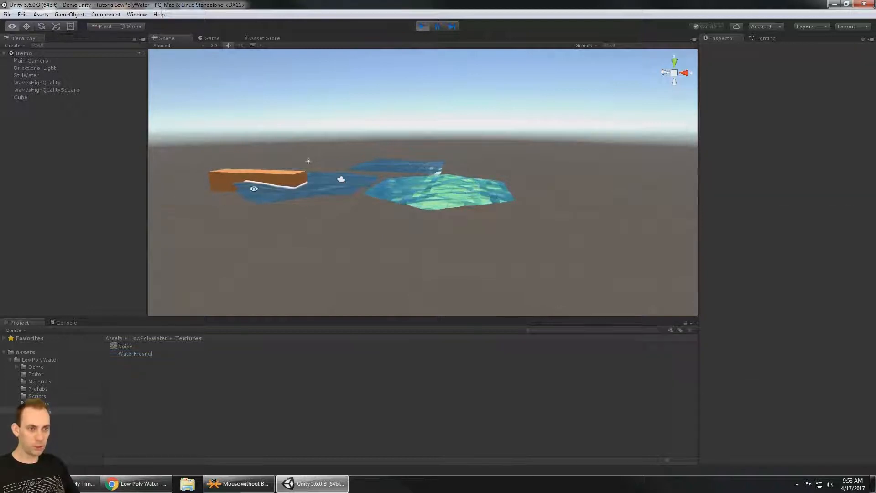
Select the WavesHighQuality water and expand its WavesHighQualityDemo material settings.
alt+drag(253, 189, 386, 179)
click(386, 179)
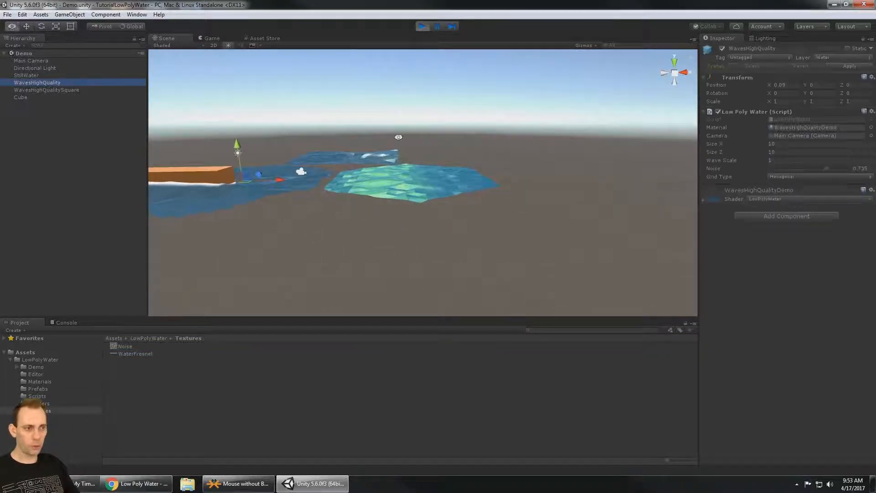
alt+drag(399, 137, 418, 229)
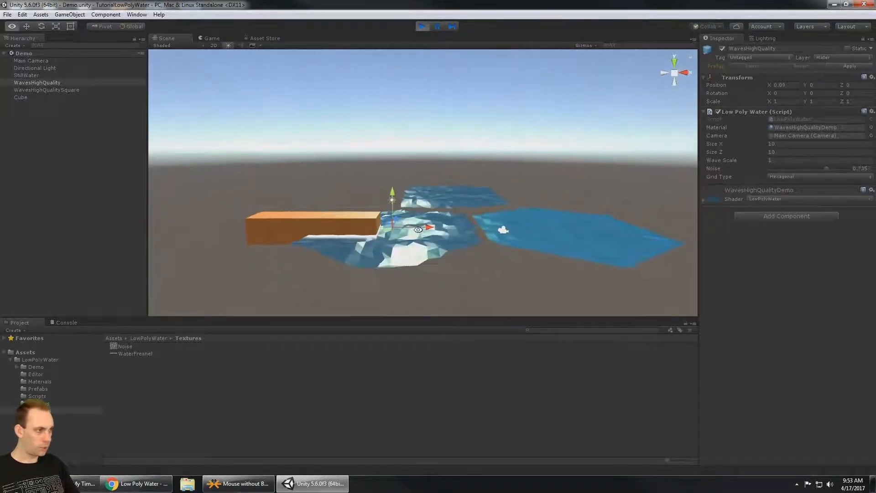
click(702, 199)
scroll(795, 225, down, 1)
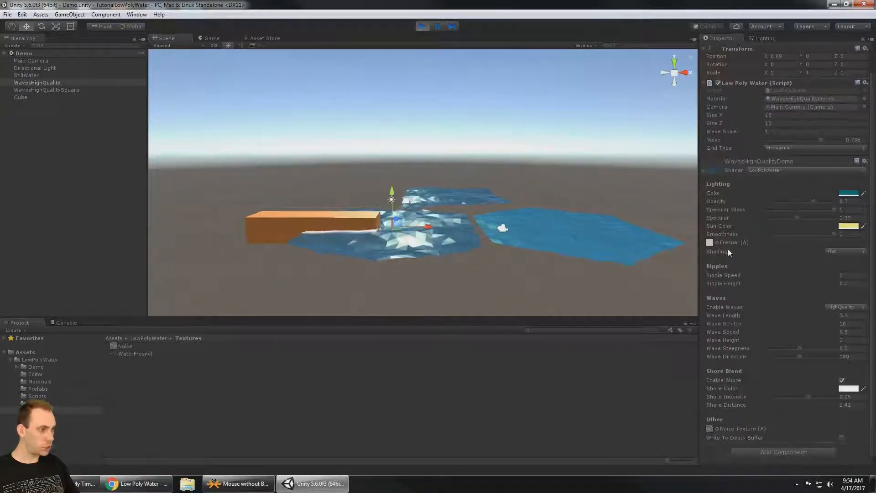
Change the Shading of the WavesHighQuality water's material from Flat to VertexLit and check the water in the scene.
click(834, 250)
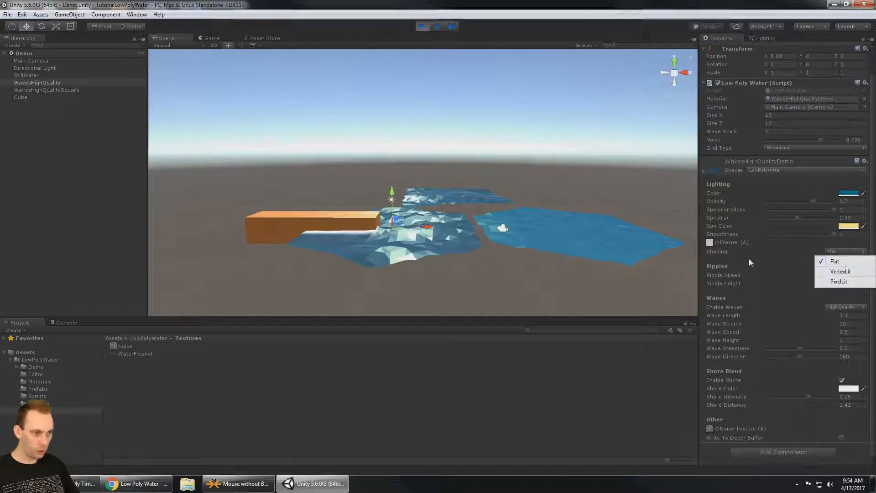
click(481, 241)
alt+drag(481, 240, 478, 232)
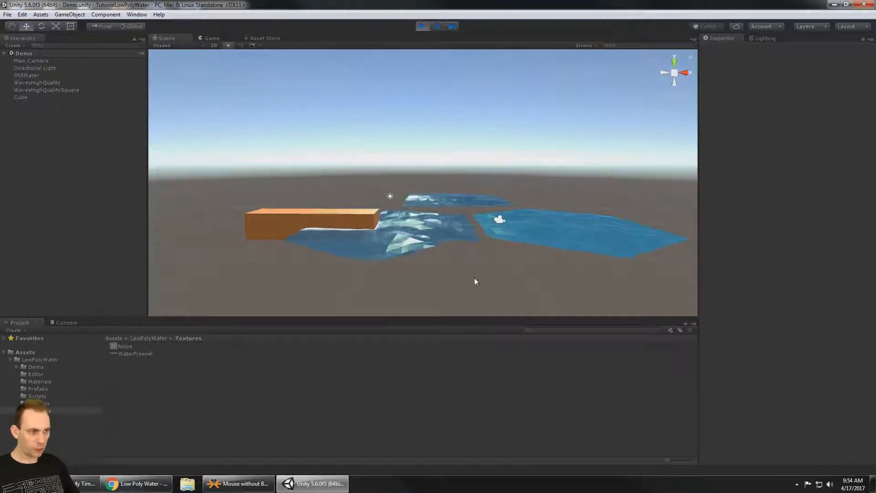
click(48, 83)
click(849, 280)
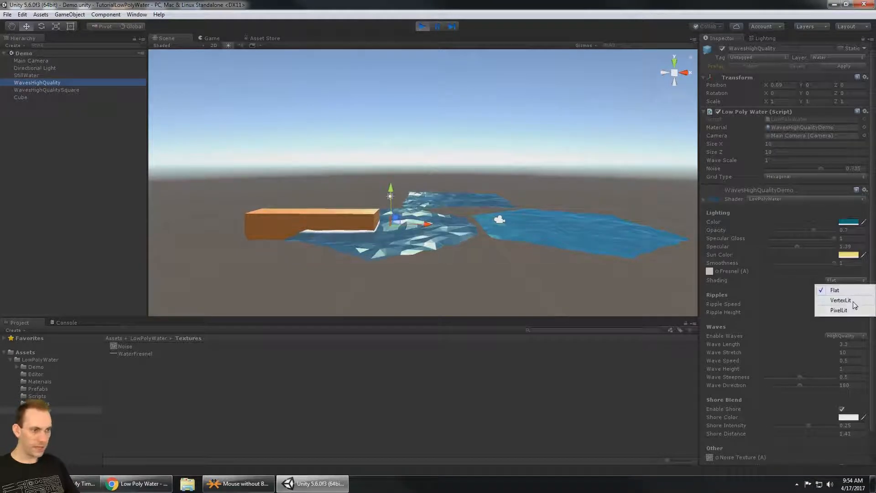
click(854, 305)
alt+drag(487, 223, 486, 213)
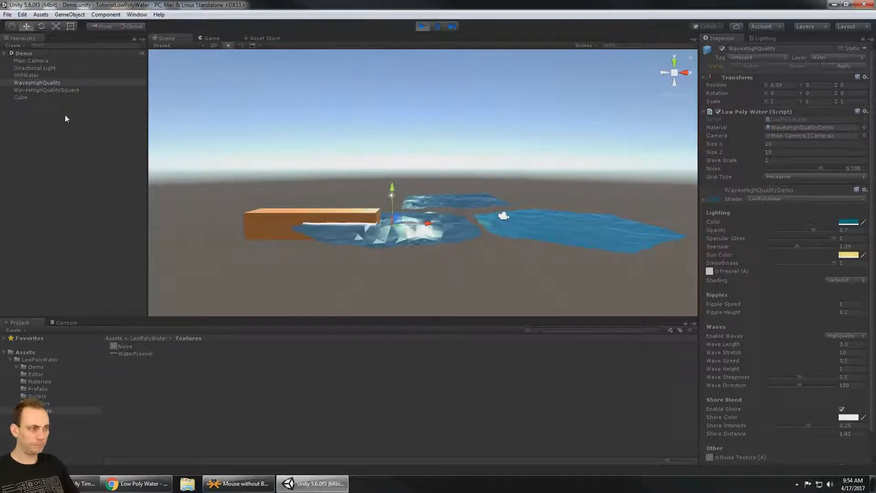
Try PixelLit shading on the WavesHighQualityDemo material, check the water, and return the Shading to VertexLit.
click(845, 280)
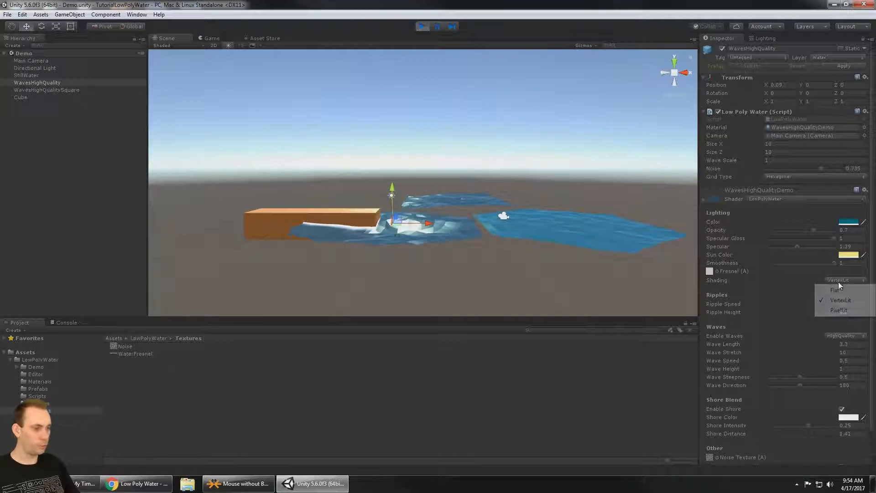
click(839, 310)
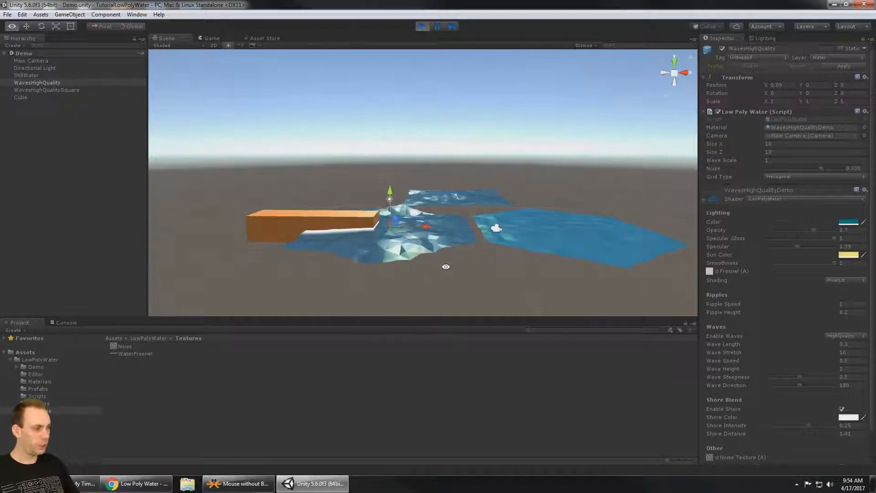
alt+drag(446, 264, 502, 269)
click(847, 280)
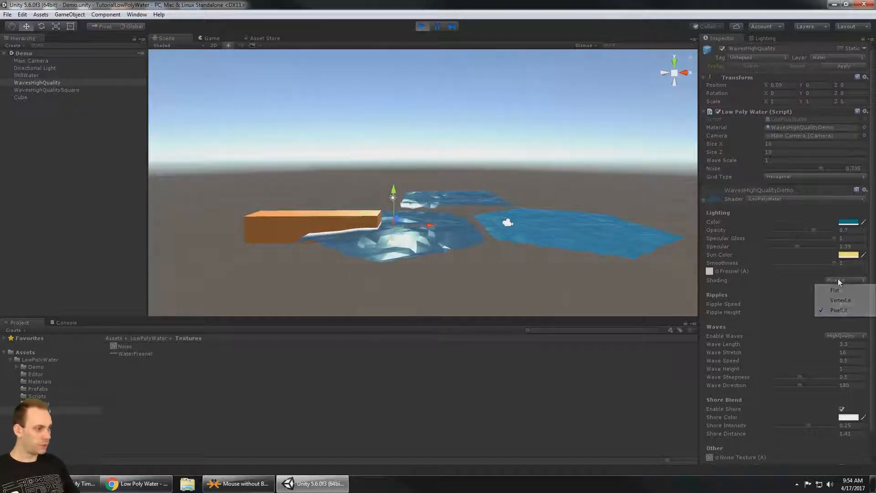
click(856, 300)
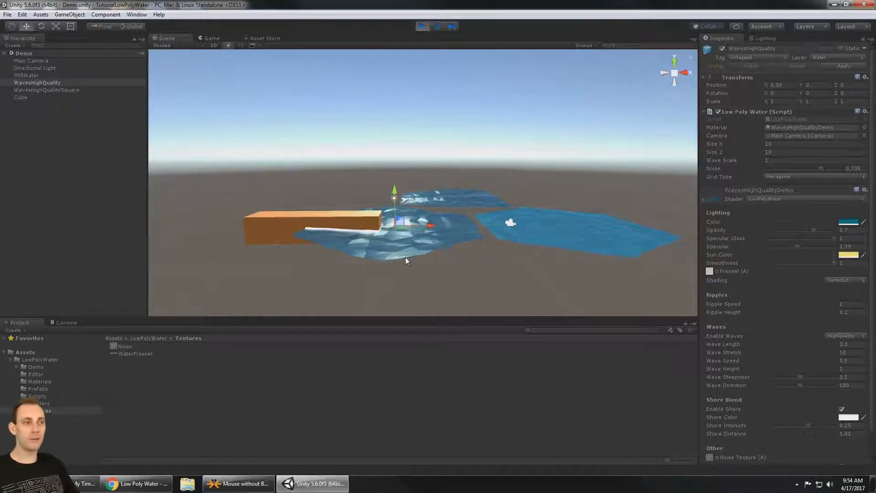
In the project's Graphics settings, disable Use Defaults for Low (Tier1) and set its Rendering Path to Legacy Vertex Lit.
click(8, 14)
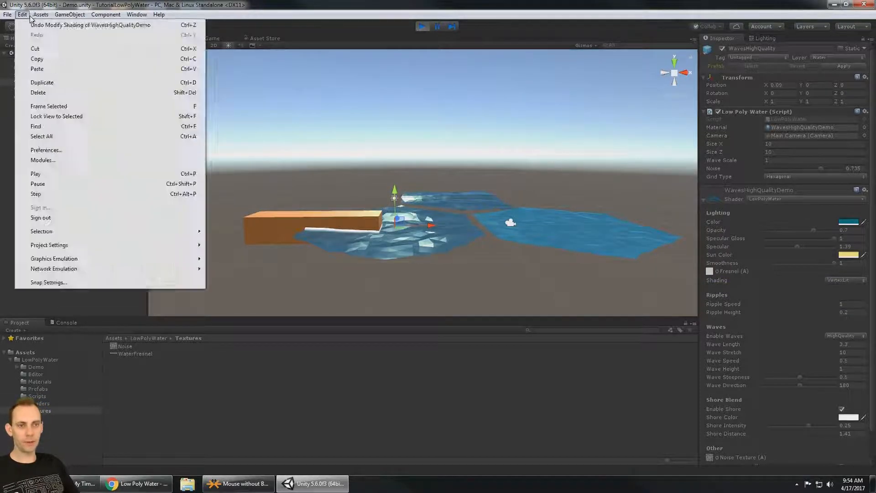
mouse_move(35, 18)
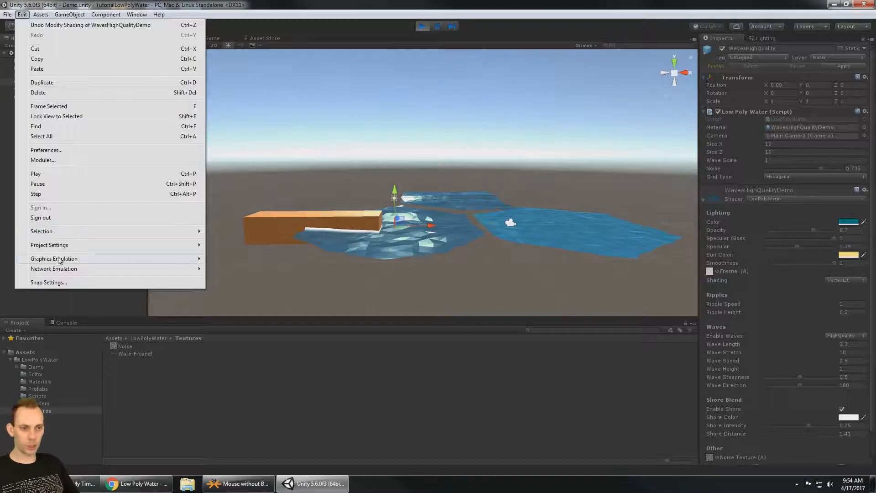
mouse_move(64, 245)
click(229, 325)
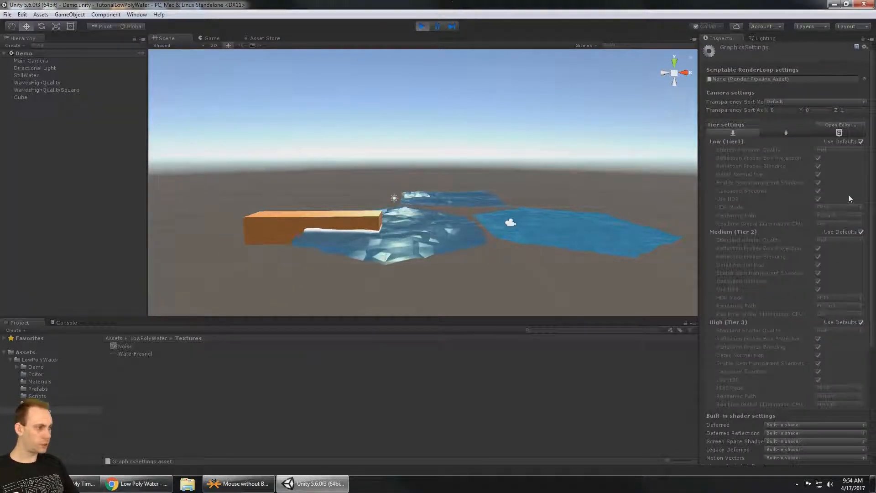
click(861, 142)
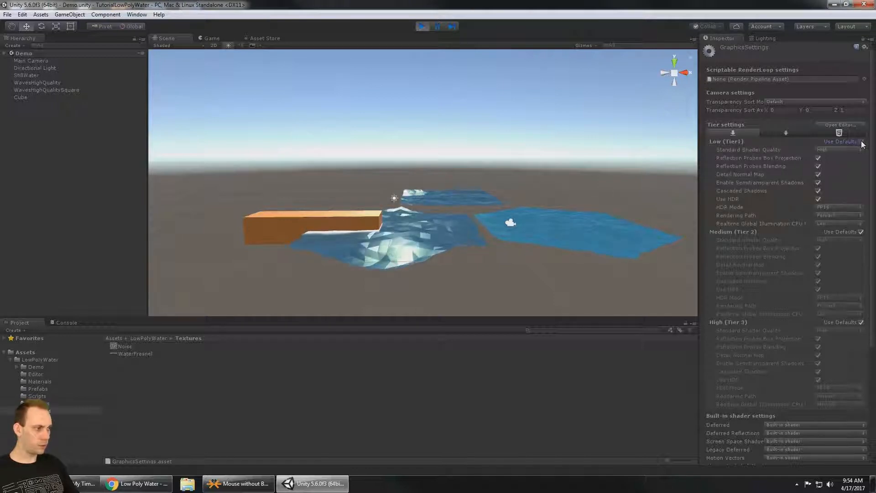
click(845, 214)
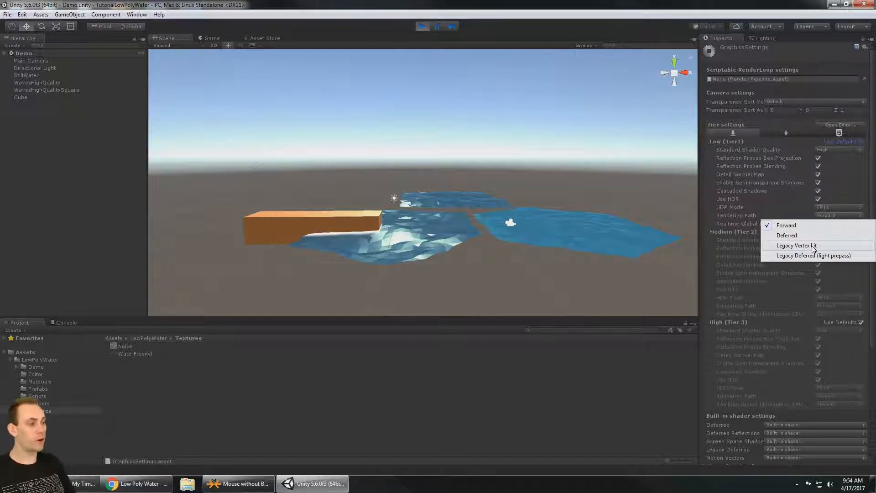
click(812, 246)
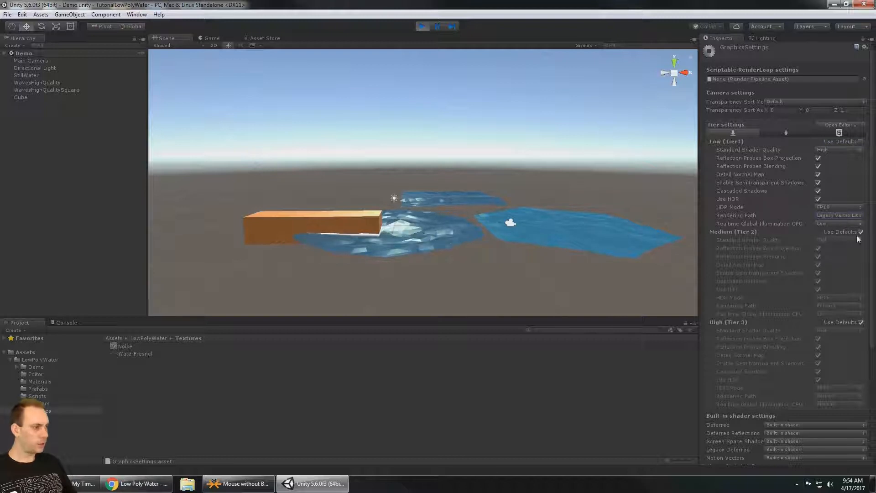
Disable Use Defaults for Medium (Tier 2) and High (Tier 3) and set both Rendering Paths to Legacy Vertex Lit.
click(861, 322)
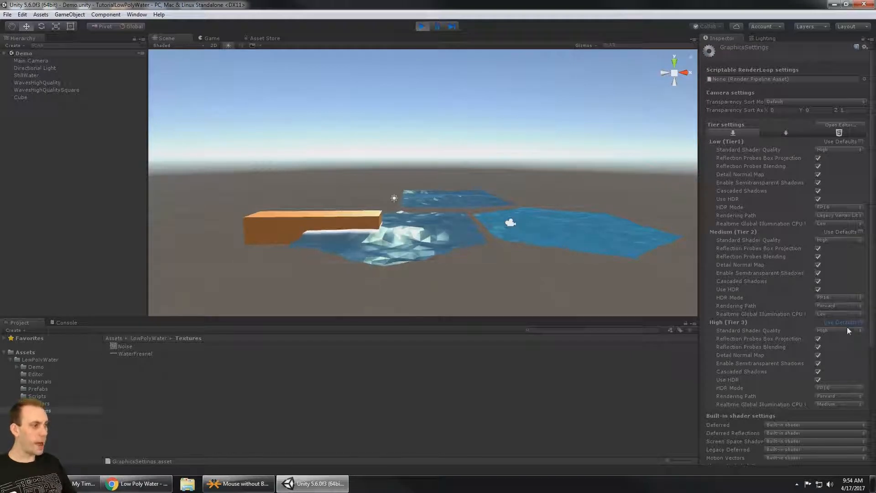
click(848, 395)
click(839, 427)
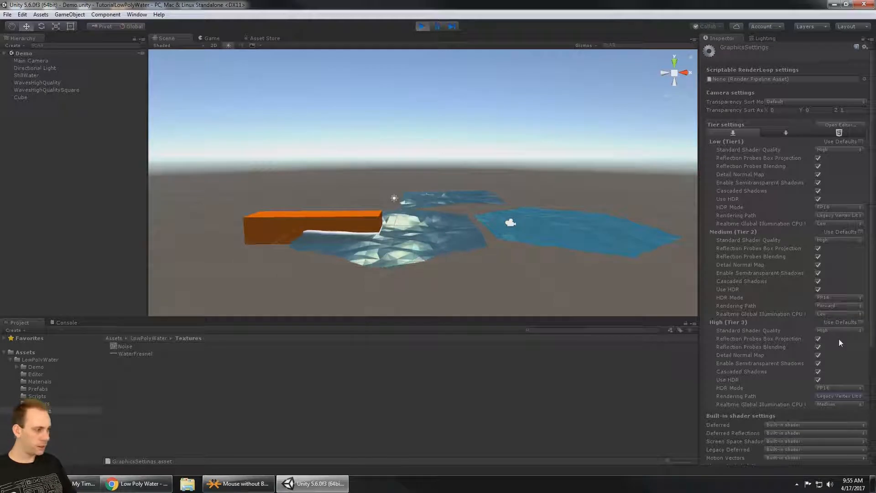
click(842, 305)
click(817, 335)
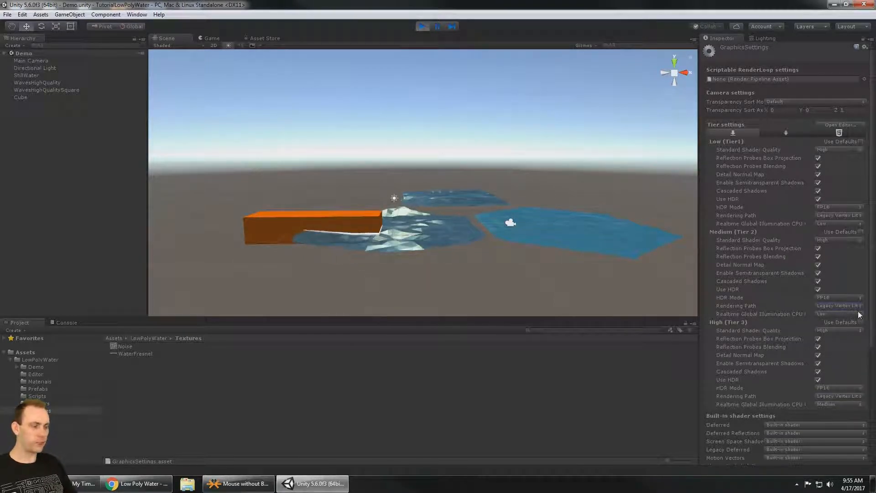
key(alt)
alt+drag(469, 111, 498, 173)
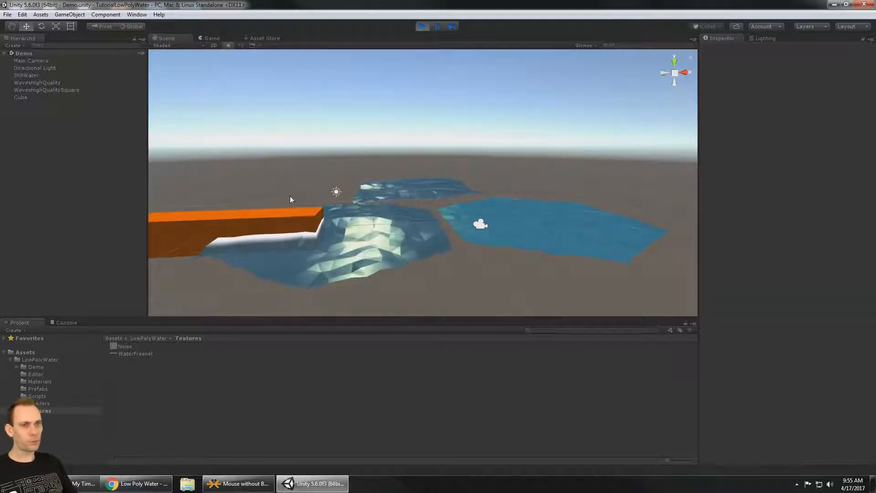
Compare PixelLit and VertexLit shading on the WavesHighQuality water under the current rendering path, leaving the Shading on VertexLit.
click(33, 89)
click(45, 83)
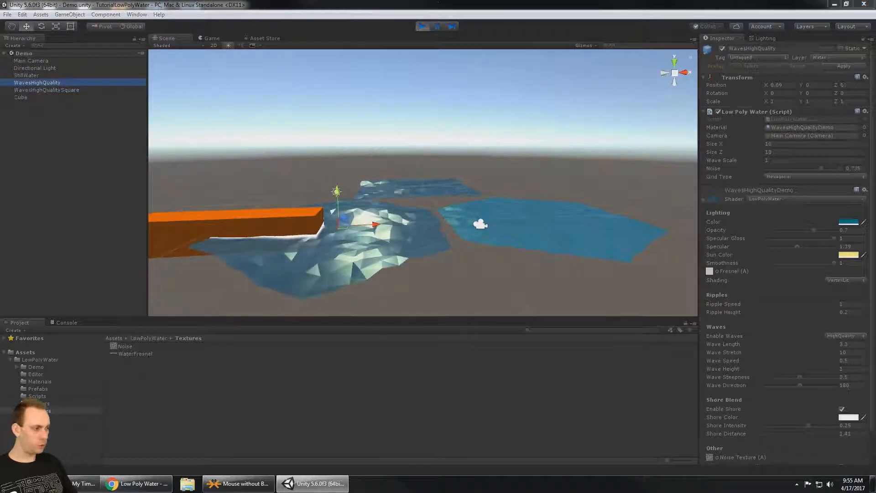
click(841, 336)
click(846, 280)
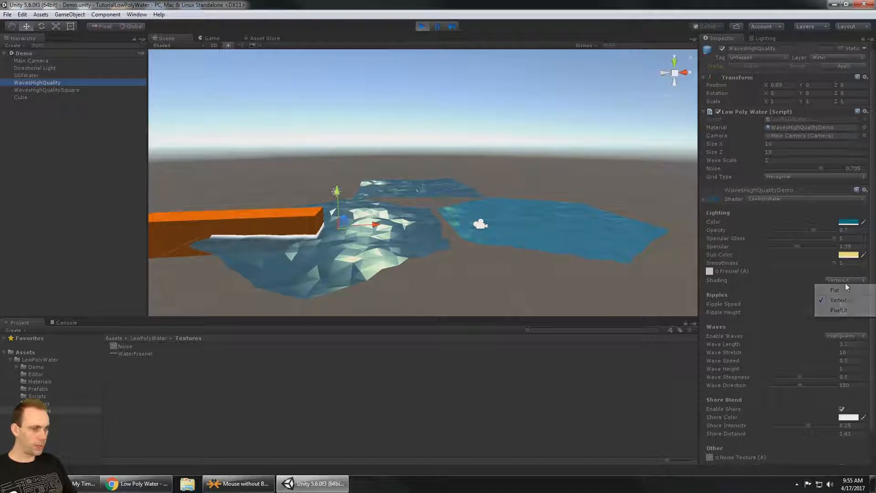
alt+drag(456, 201, 473, 205)
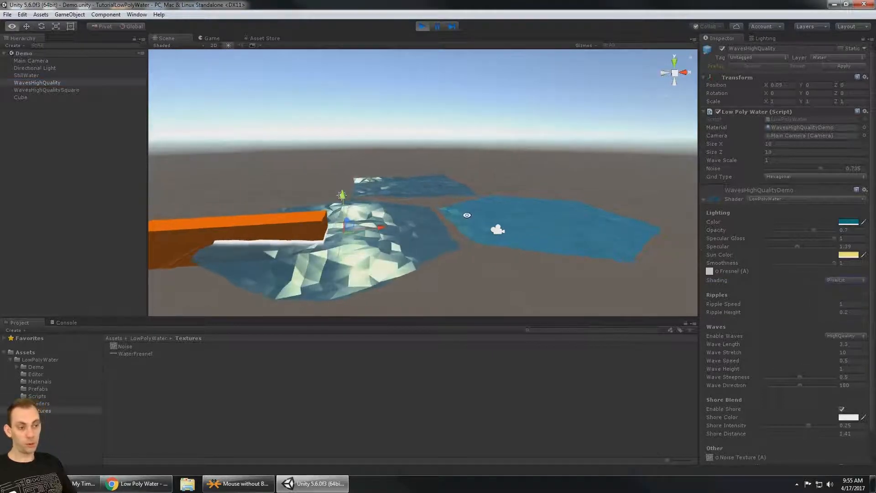
scroll(472, 205, down, 3)
mouse_move(473, 205)
middle_down()
mouse_move(489, 215)
mouse_move(451, 219)
middle_up()
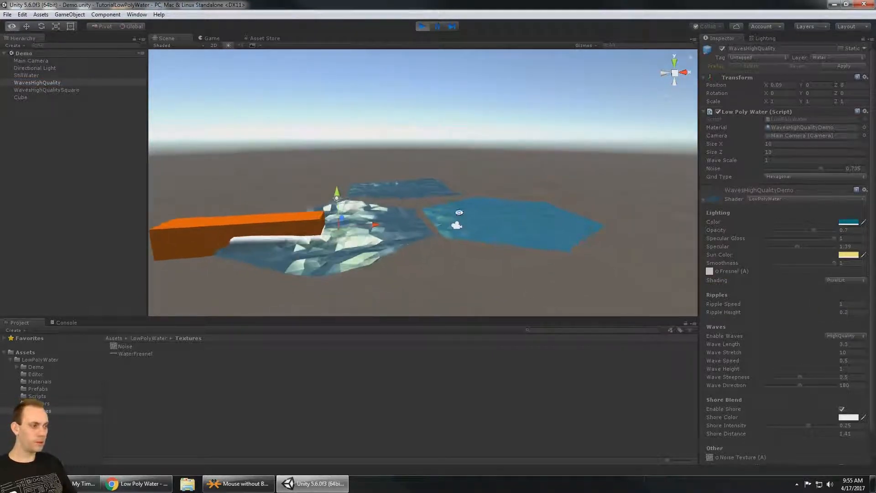
click(845, 281)
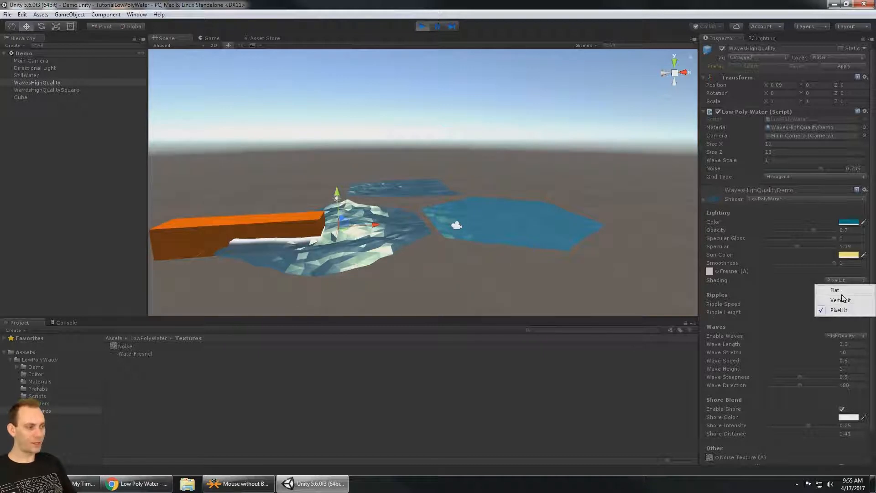
click(849, 300)
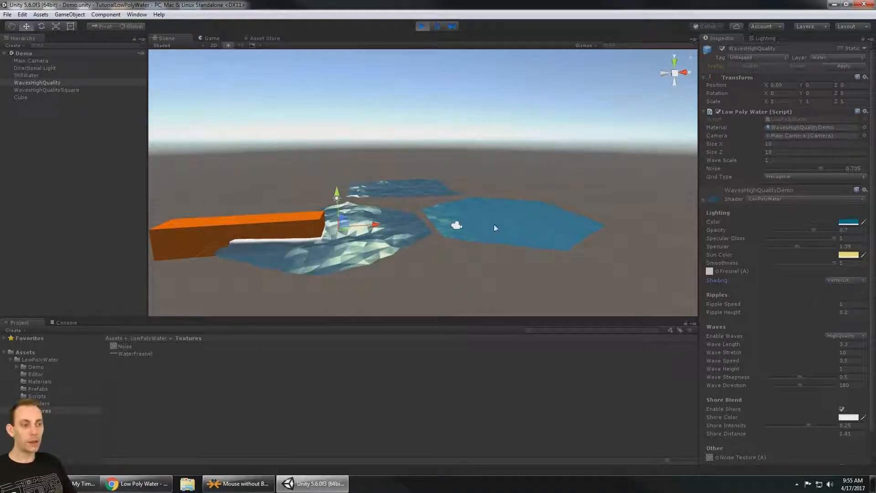
right_drag(411, 225, 397, 225)
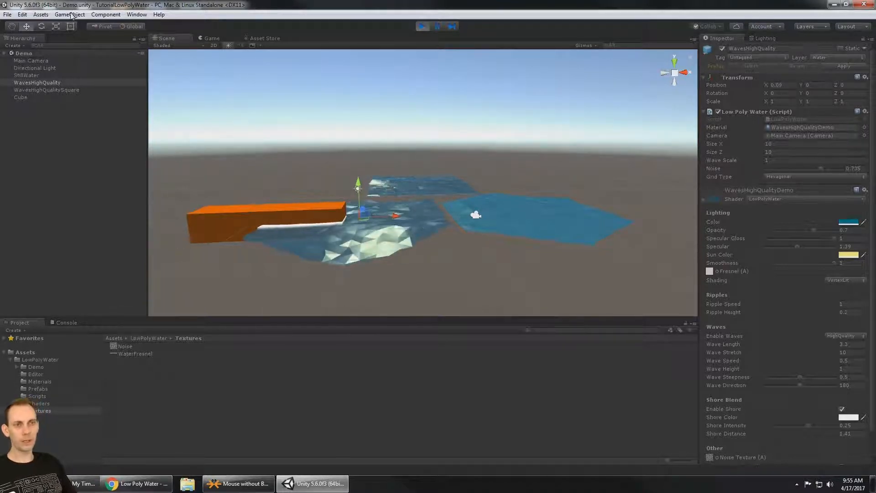
Reopen the project's Graphics settings and set the Rendering Path of all three tiers back to Forward.
click(22, 14)
mouse_move(91, 245)
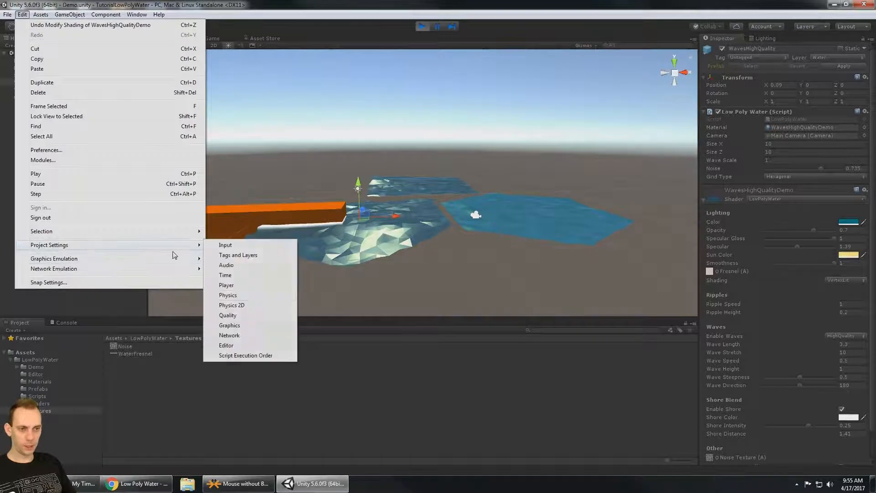
click(249, 328)
click(838, 396)
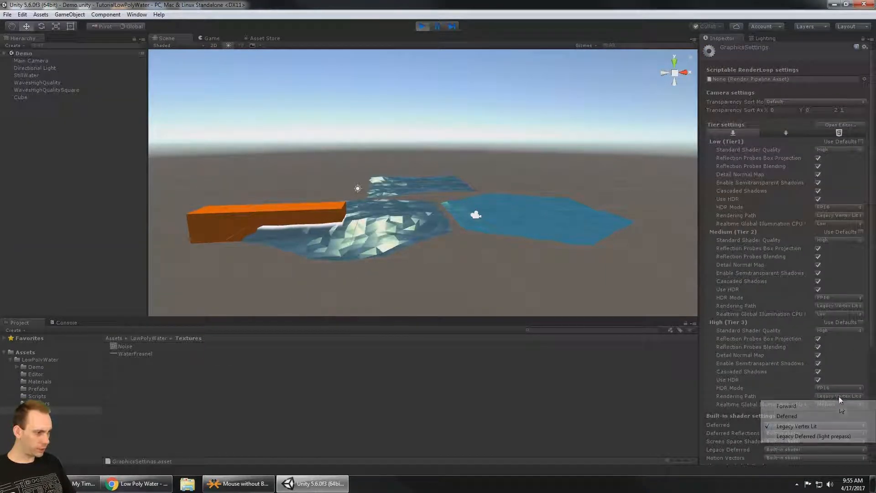
click(839, 407)
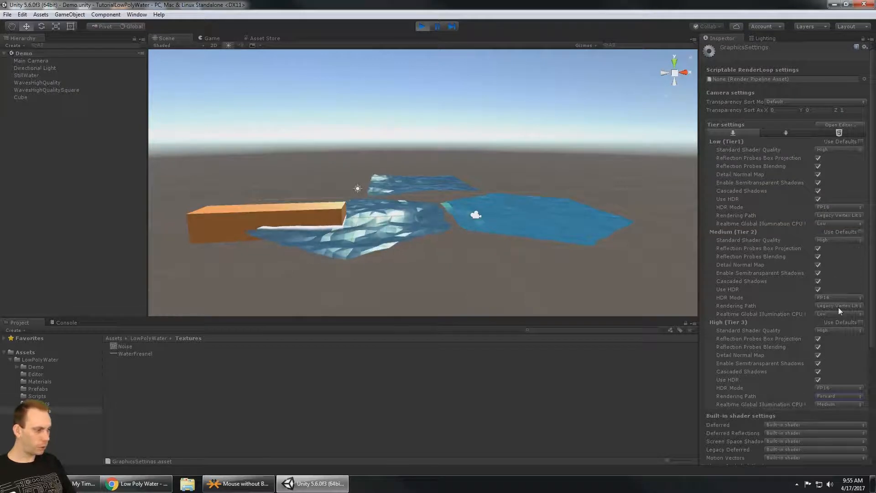
click(838, 308)
click(838, 317)
click(839, 216)
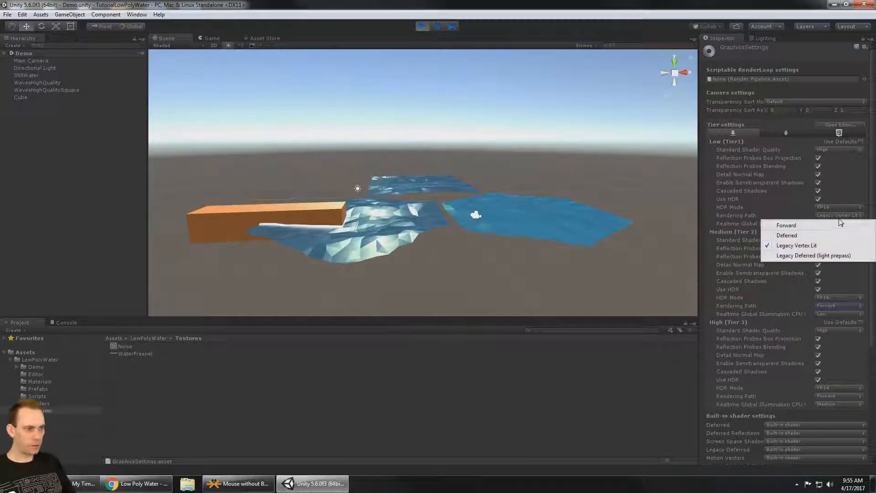
click(840, 225)
Select the WavesHighQuality water, view it from beside the orange block, and set its material's Ripple Speed to 2.
alt+drag(443, 135, 422, 138)
click(80, 100)
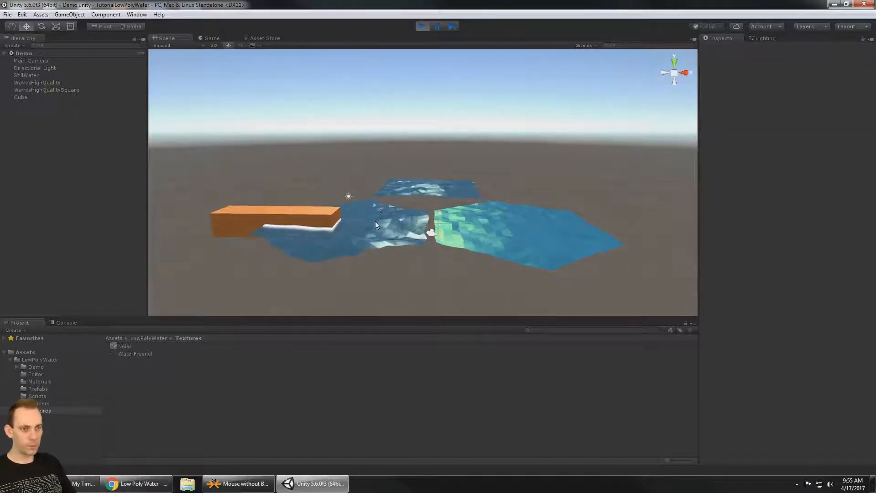
click(35, 82)
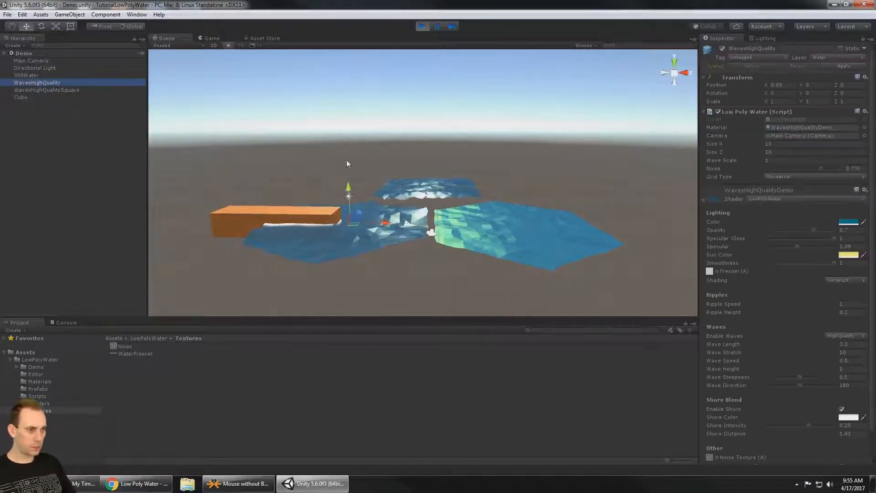
mouse_move(347, 160)
alt+mouse_down()
mouse_move(368, 160)
mouse_move(354, 151)
alt+mouse_up()
scroll(858, 289, down, 2)
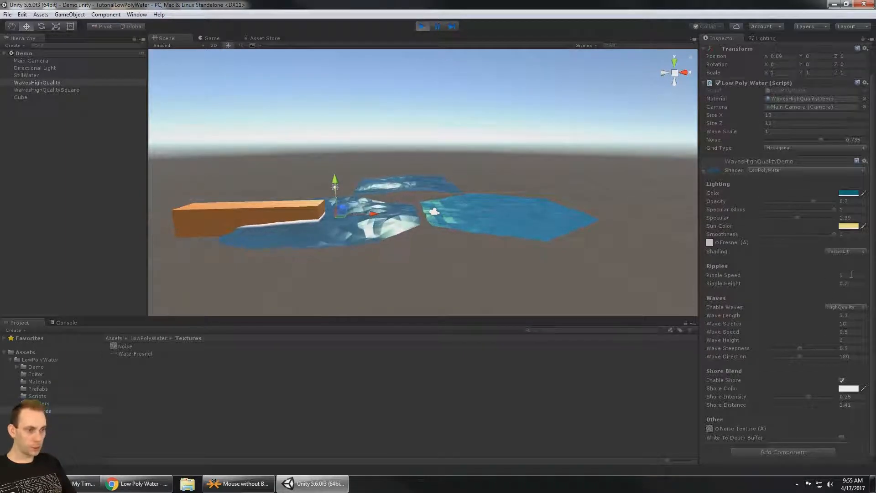
alt+drag(454, 241, 479, 225)
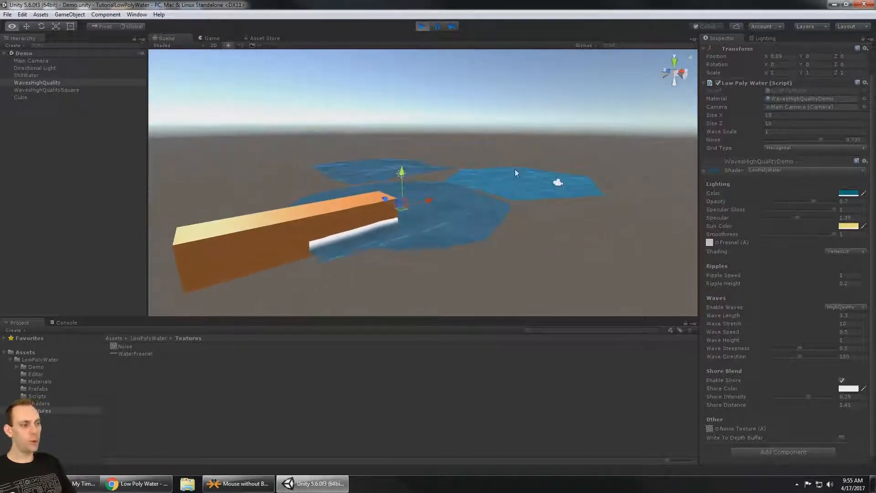
alt+drag(508, 192, 565, 211)
click(842, 307)
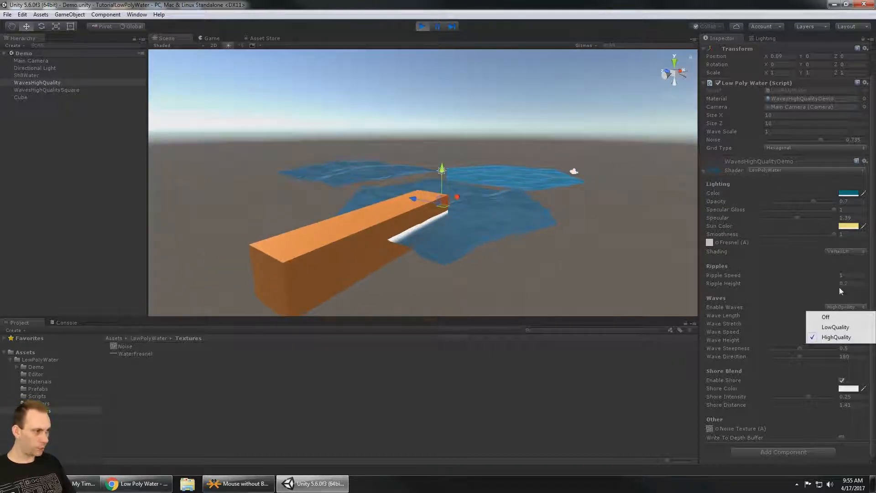
click(841, 291)
click(851, 275)
text(2)
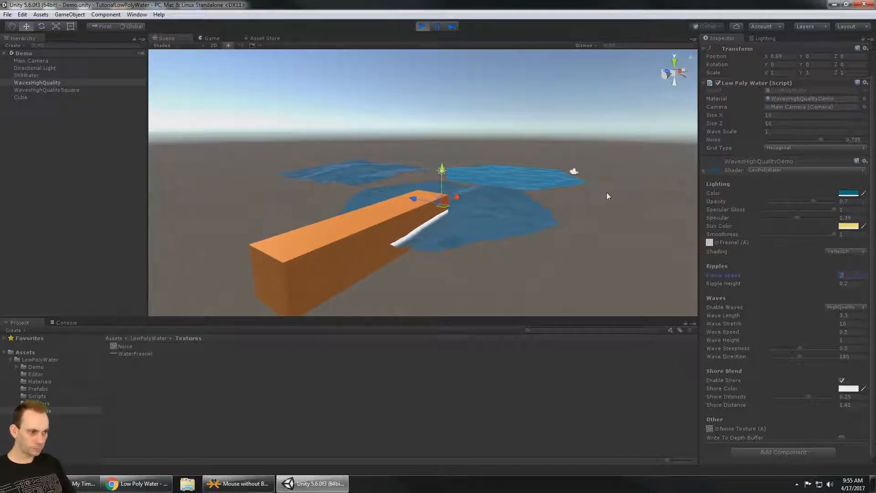
Try a Ripple Height of 1 on the WavesHighQuality water material and undo the change.
alt+drag(607, 192, 538, 197)
click(852, 283)
text(1)
key(ctrl+z)
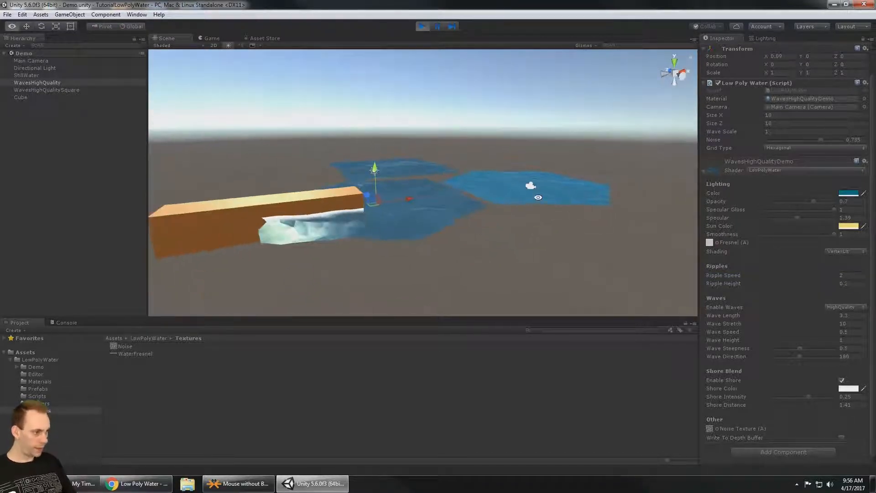
Try the LowQuality and Off options for Enable Waves on the water material, and undo back to HighQuality.
click(840, 307)
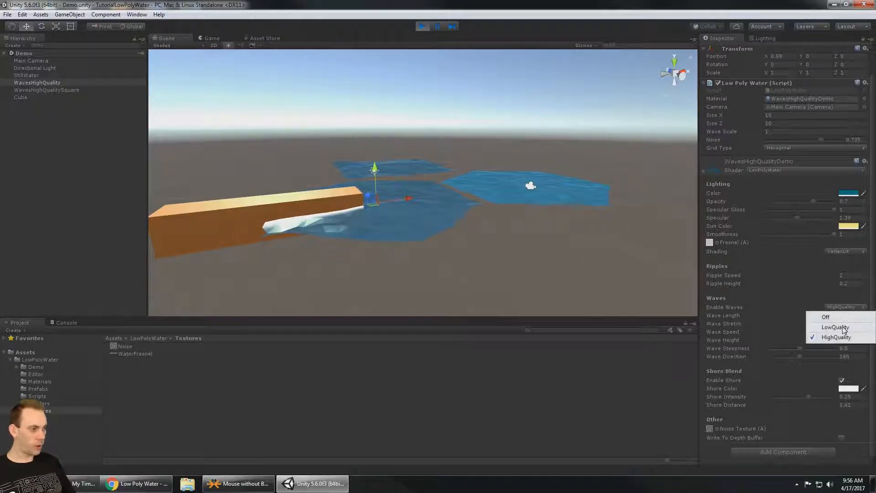
click(843, 327)
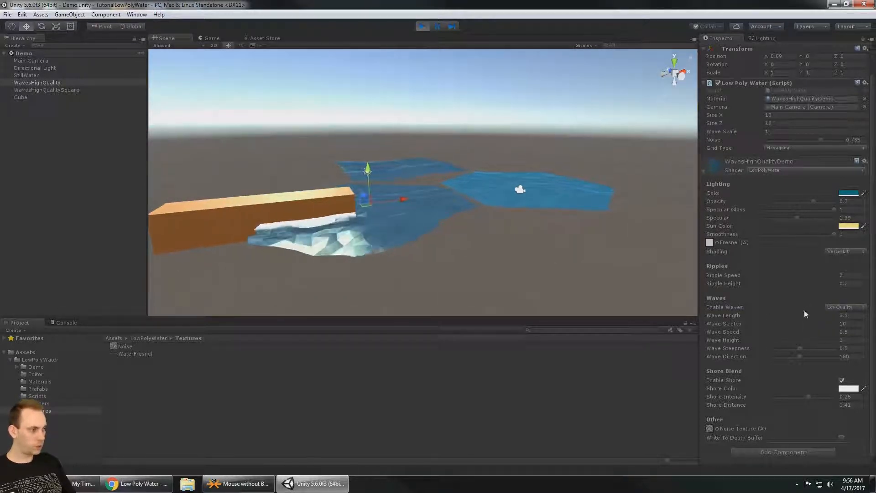
click(836, 308)
click(826, 316)
alt+drag(520, 247, 510, 199)
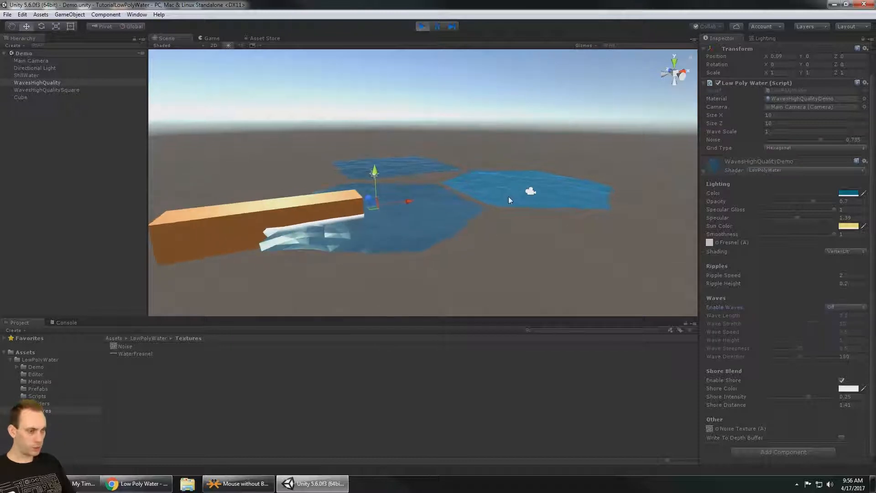
key(ctrl+z)
key(ctrl+z)
alt+drag(543, 232, 546, 231)
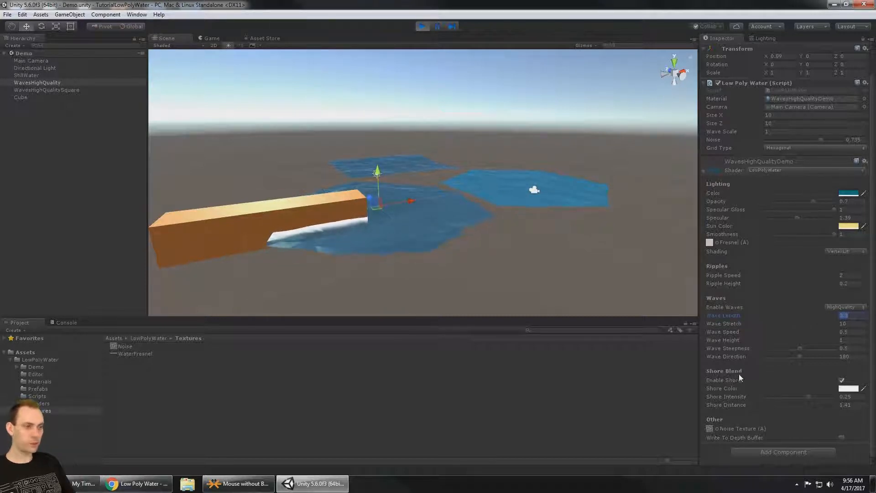
Try a red Shore Color where the water meets the orange block, and undo the color change.
alt+drag(400, 215, 478, 251)
click(849, 388)
click(770, 202)
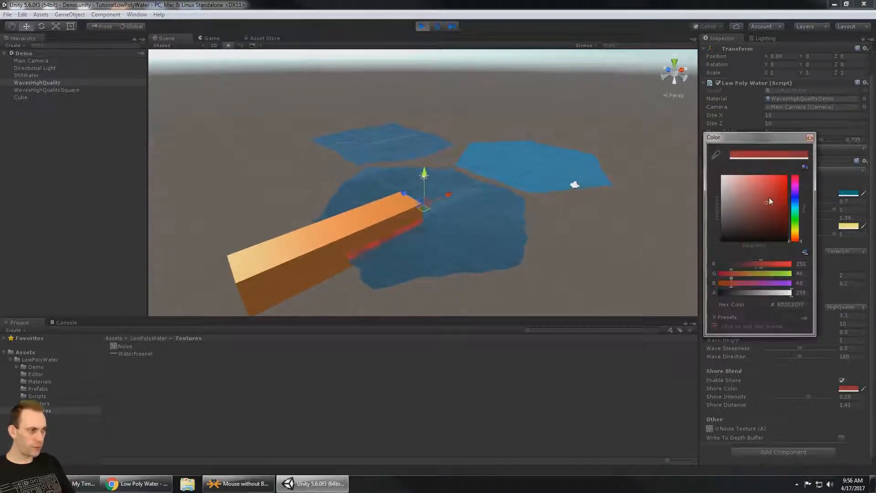
drag(770, 201, 773, 186)
click(811, 137)
key(ctrl+z)
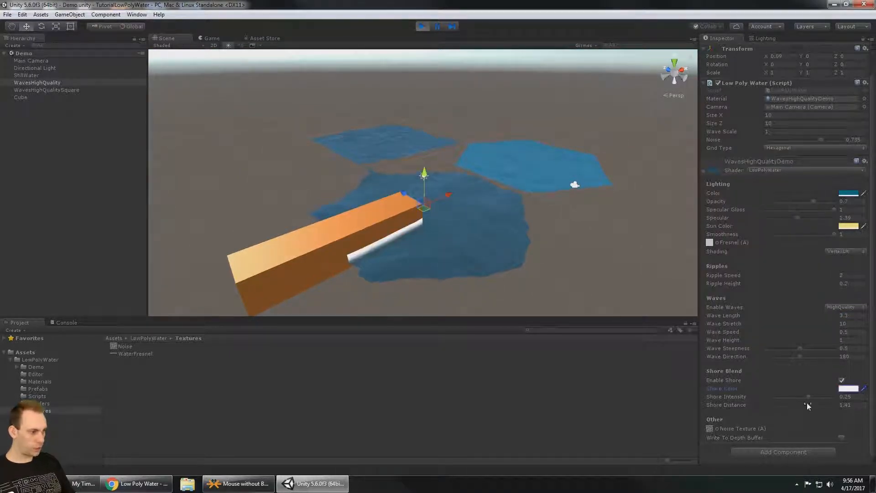
Lower the material's Shore Intensity to -0.9, set Shore Distance to 2, and locate the assigned noise texture in the project.
click(842, 380)
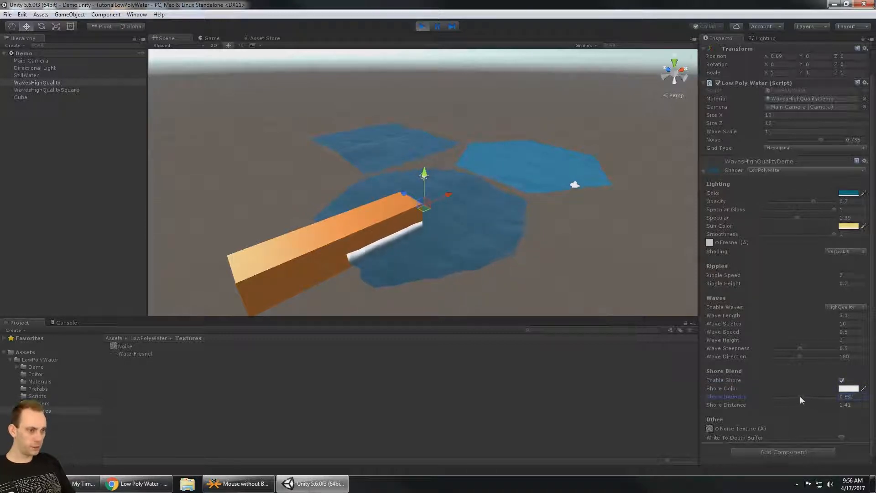
mouse_move(775, 398)
mouse_down()
mouse_move(806, 399)
mouse_move(769, 406)
mouse_up()
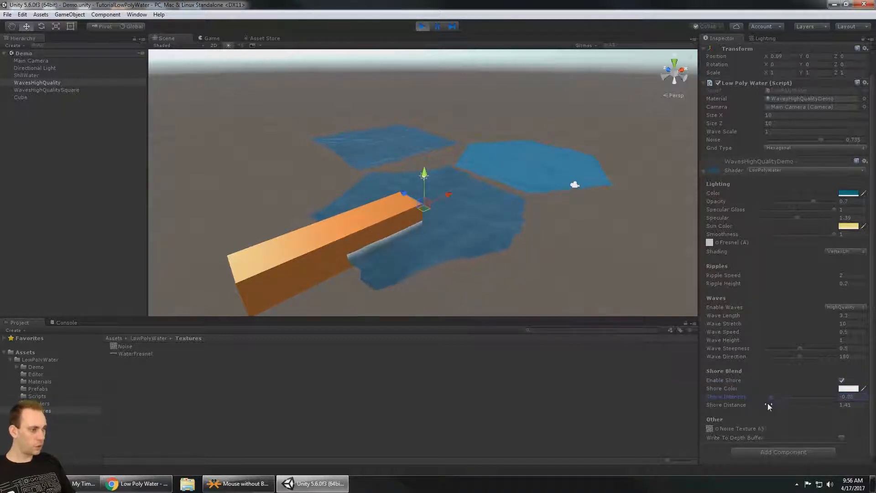
click(850, 405)
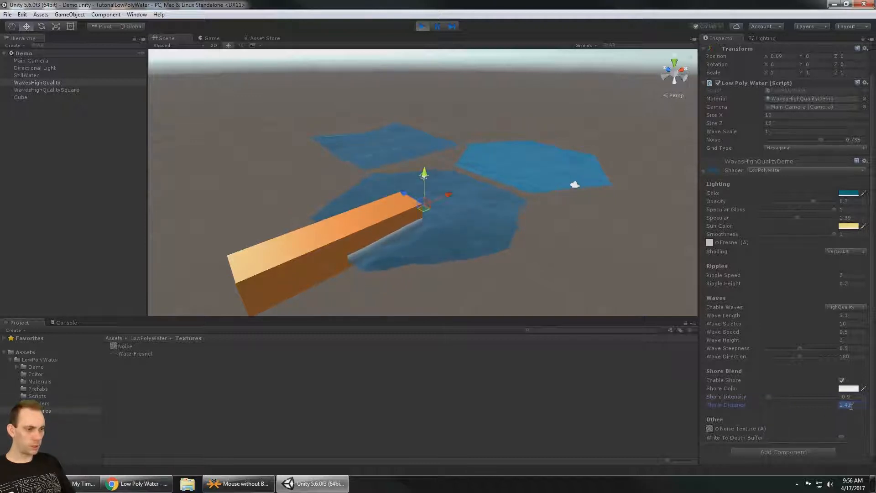
text(2)
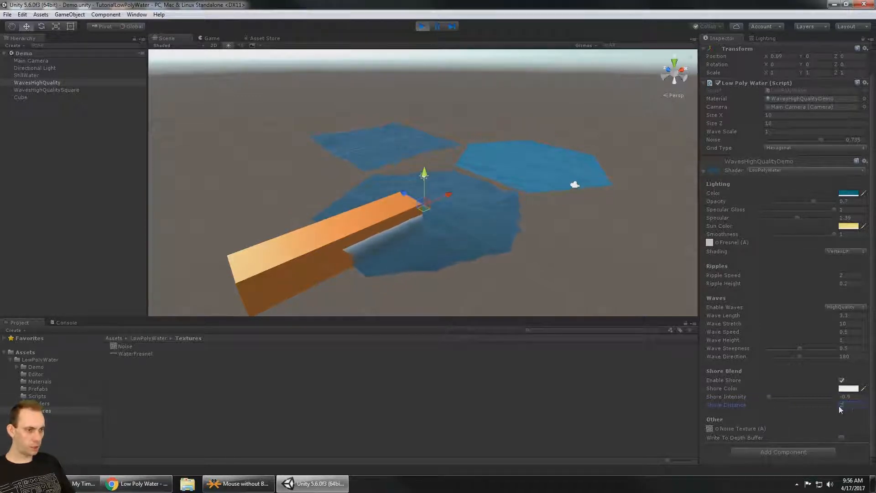
key(BackSpace)
text(3)
alt+drag(536, 292, 510, 249)
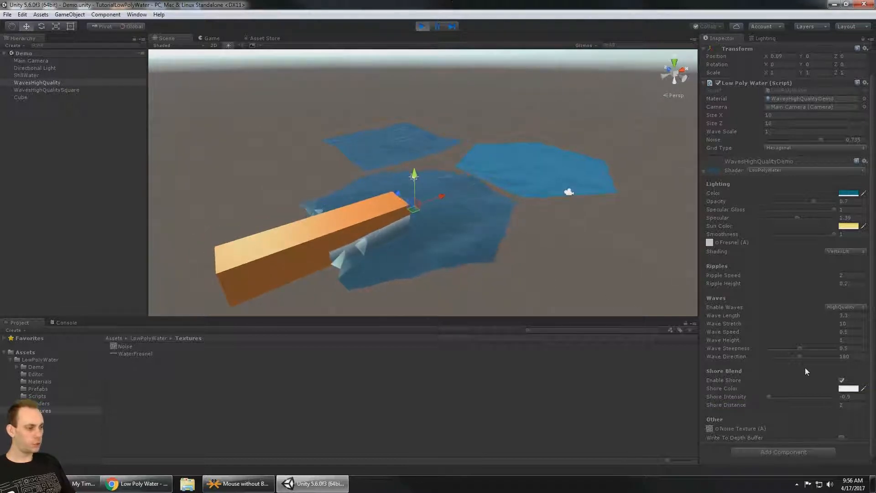
click(710, 428)
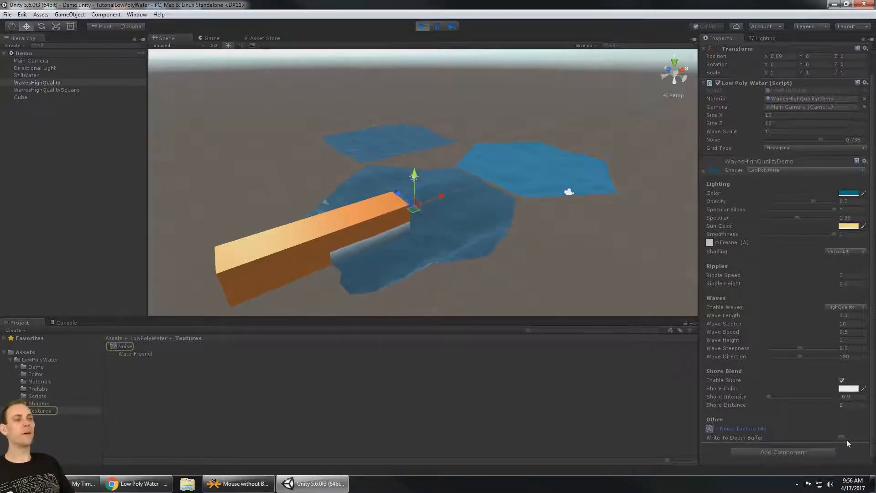
Open the Build Settings and the Player Settings, and expand the Resolution and Presentation options for PC, Mac & Linux Standalone.
click(7, 14)
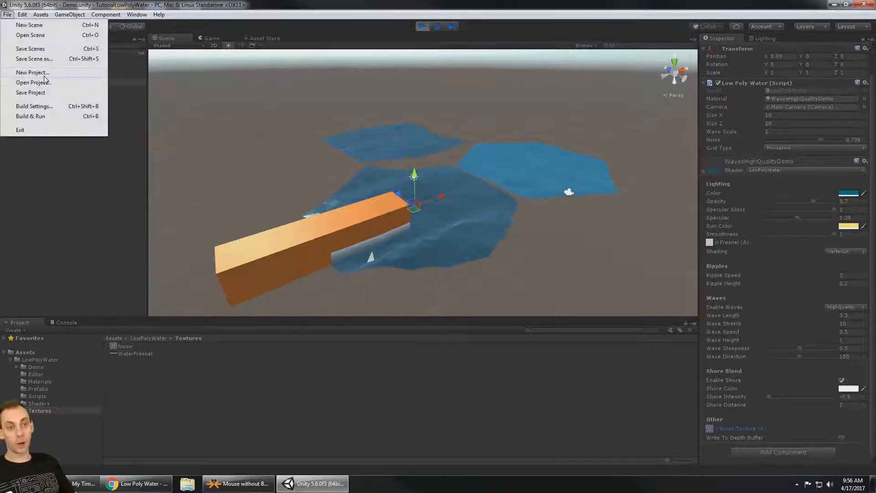
click(34, 106)
click(248, 322)
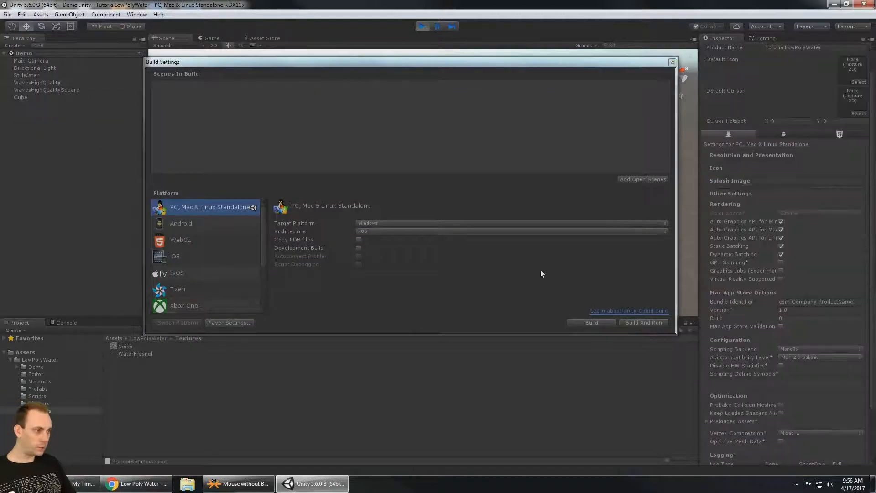
click(745, 155)
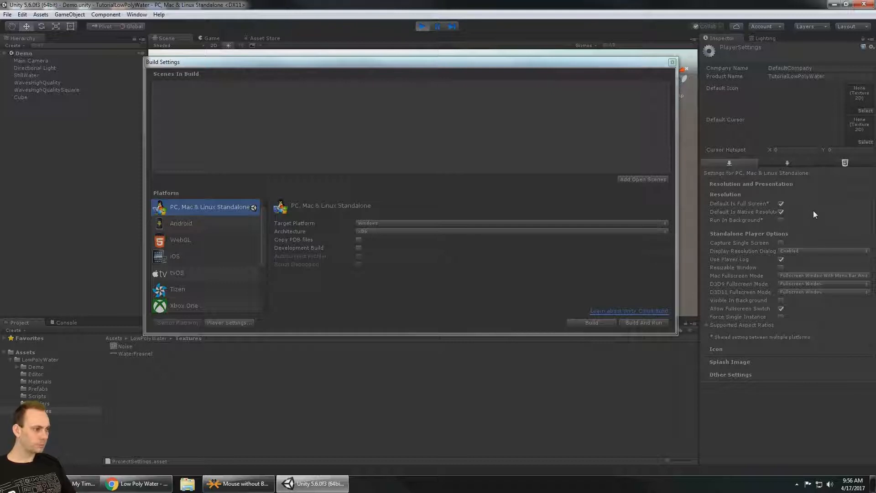
Switch the build platform to Android, enable Disable Depth and Stencil, and disable Use 32-bit Display Buffer.
click(189, 226)
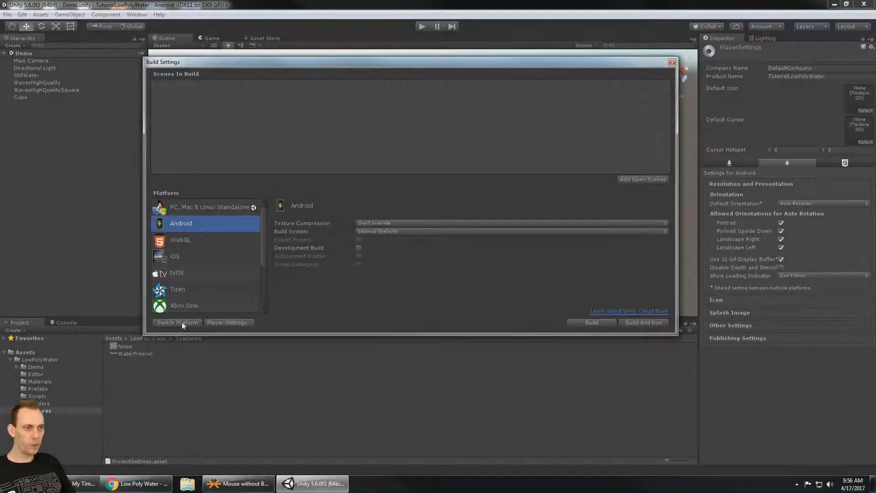
click(781, 268)
drag(697, 233, 679, 233)
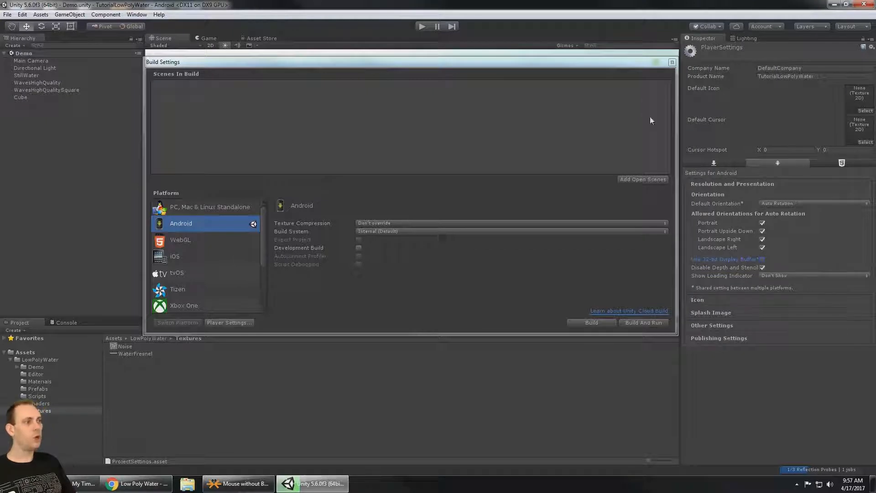
click(672, 62)
Select the WavesHighQuality water, run the scene in Play mode, and return to the Scene view beside the orange block.
click(35, 84)
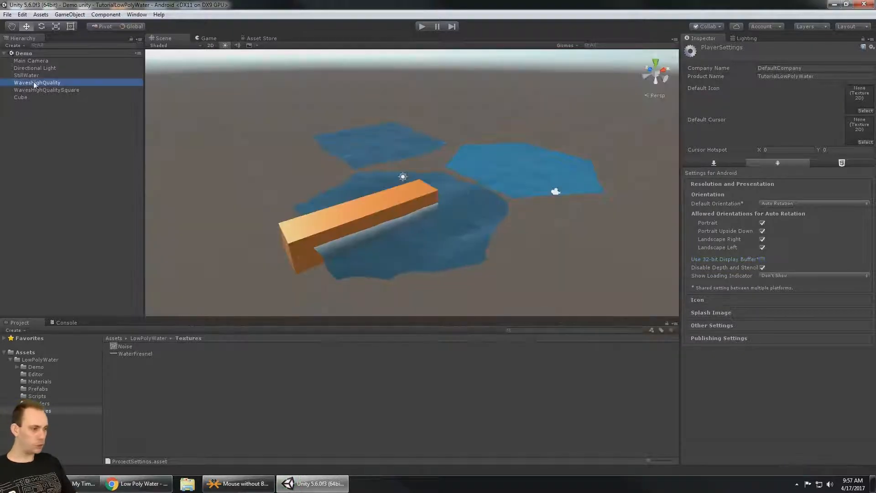
scroll(765, 319, down, 2)
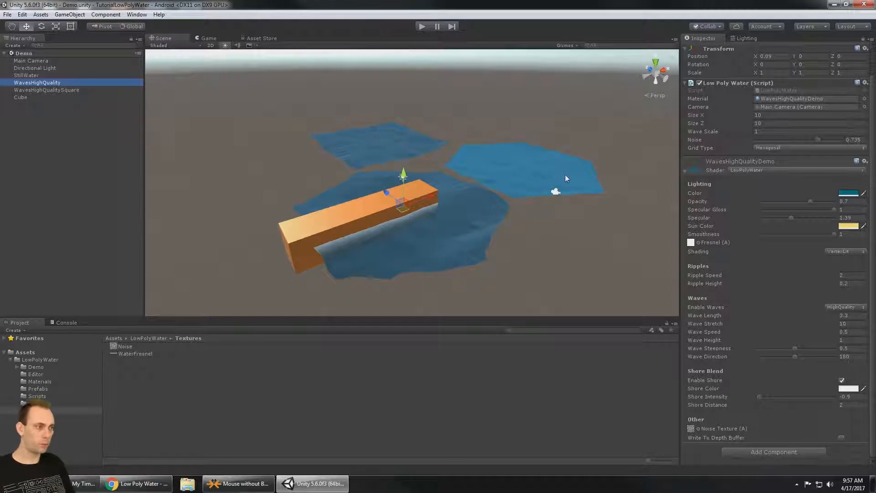
scroll(763, 285, up, 2)
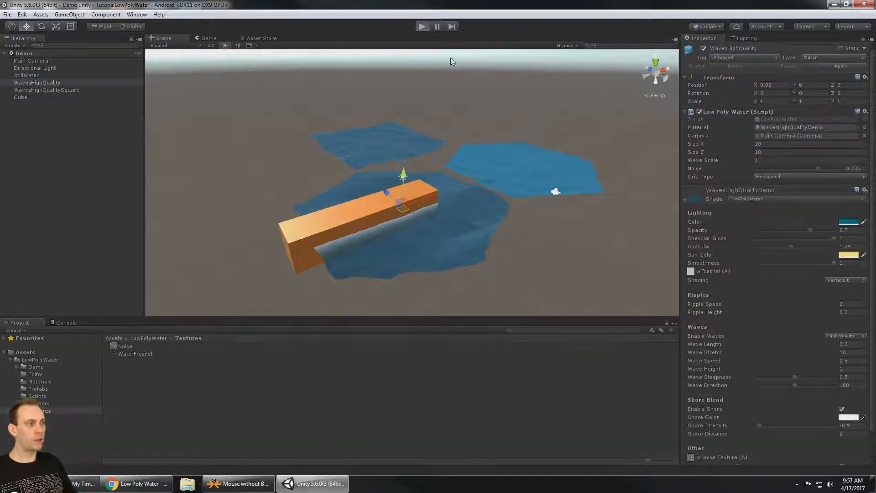
key(ctrl+p)
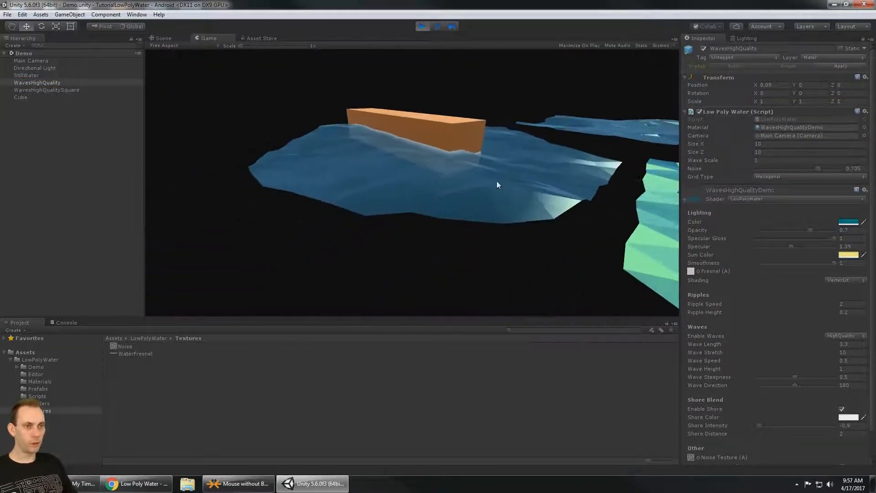
click(164, 38)
alt+drag(565, 194, 510, 191)
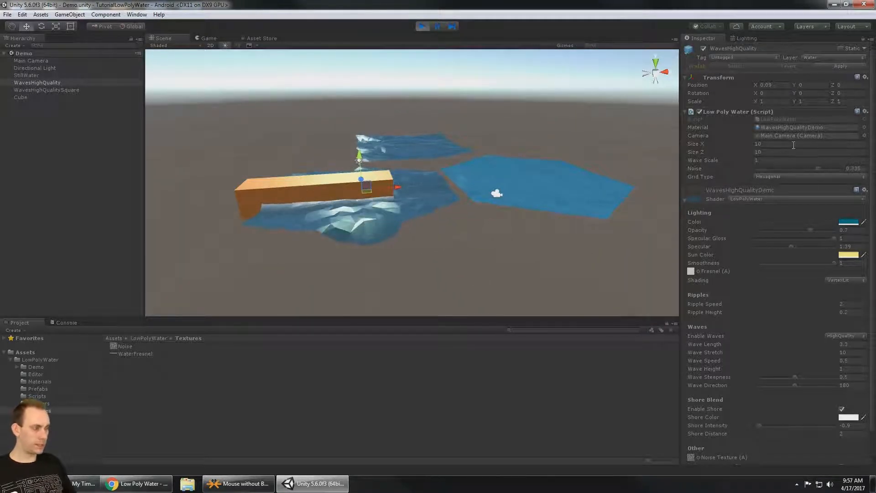
Try the Square Grid Type on the WavesHighQuality water and return it to Hexagonal.
click(776, 144)
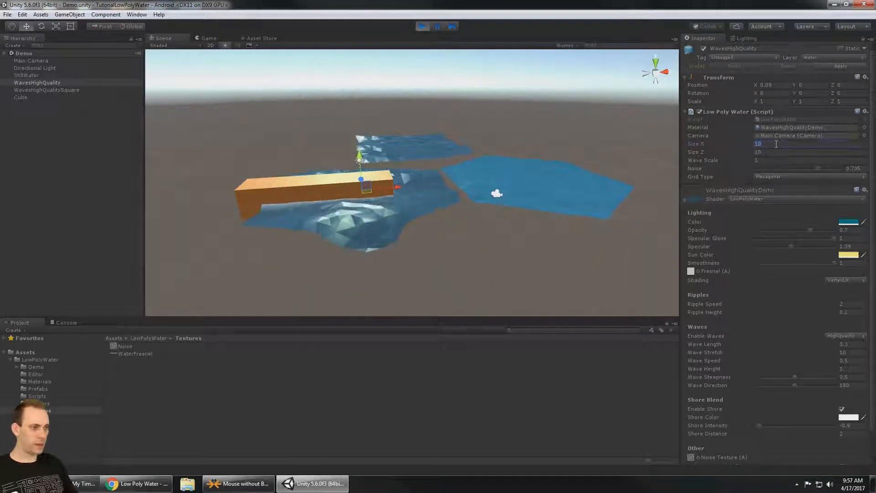
click(802, 177)
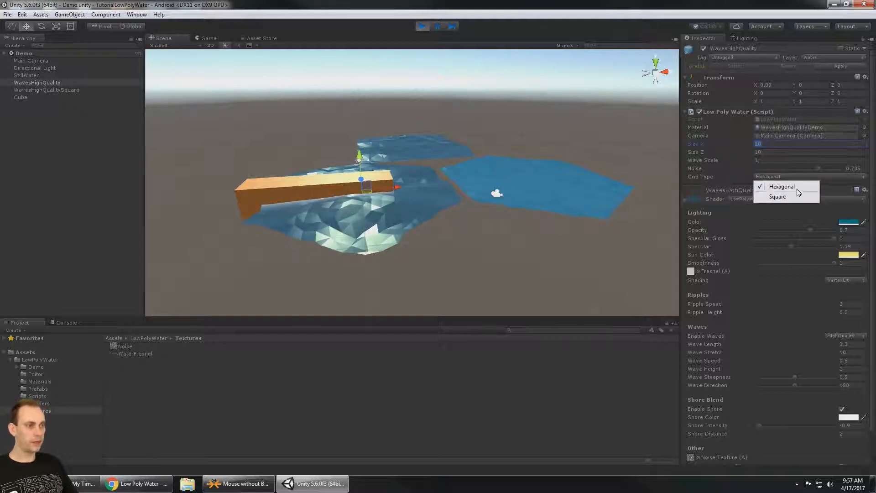
click(529, 5)
alt+drag(388, 254, 459, 270)
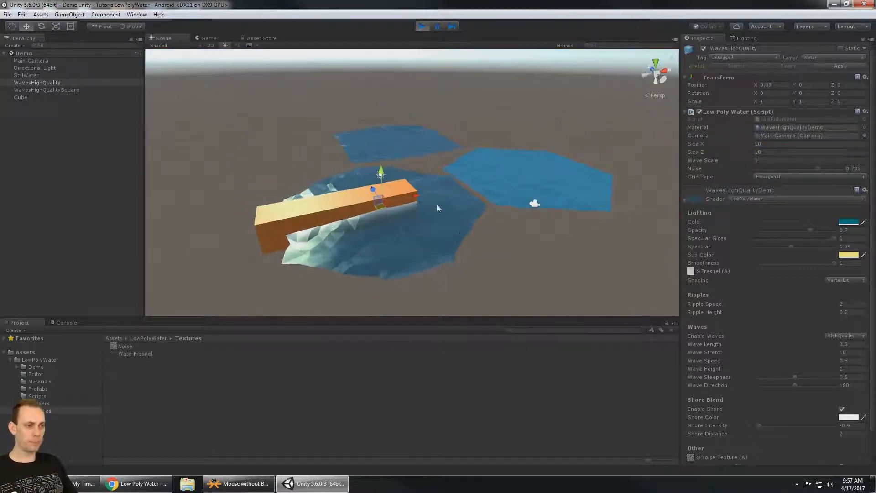
alt+drag(437, 208, 659, 221)
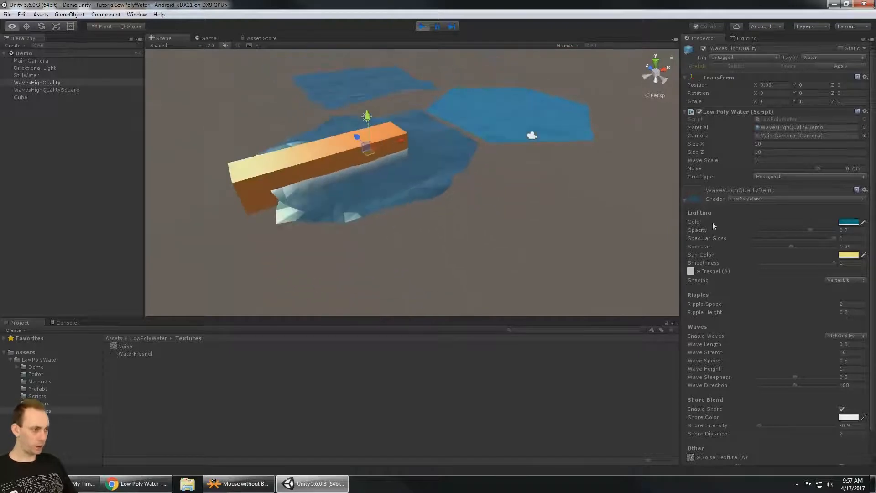
click(806, 178)
click(792, 196)
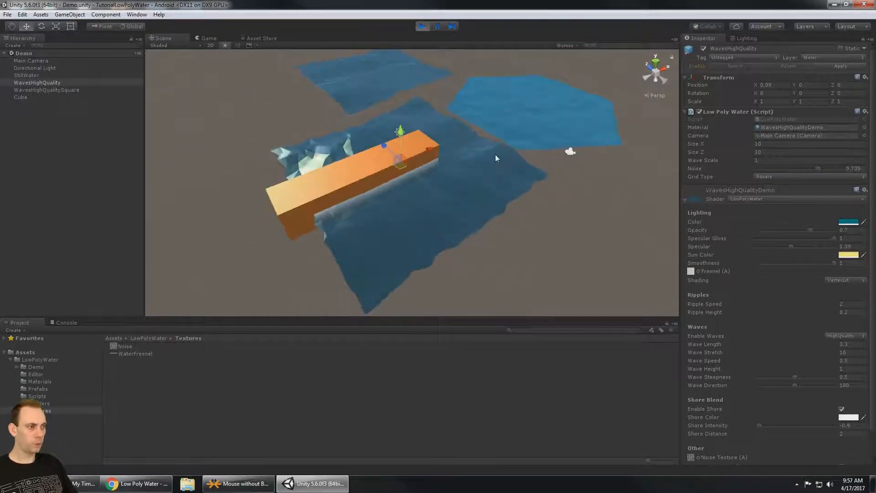
click(784, 176)
click(787, 182)
Set both Size X and Size Z of the WavesHighQuality water to 50.
click(781, 145)
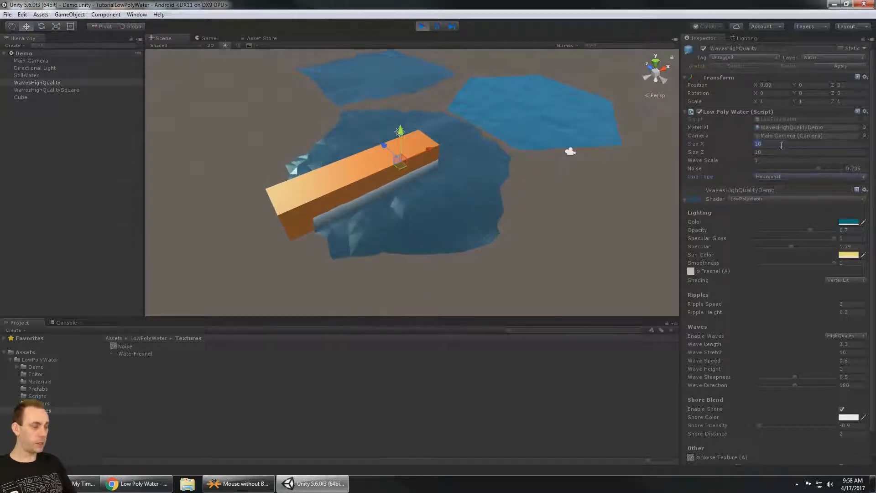
text(50)
key(Tab)
text(50)
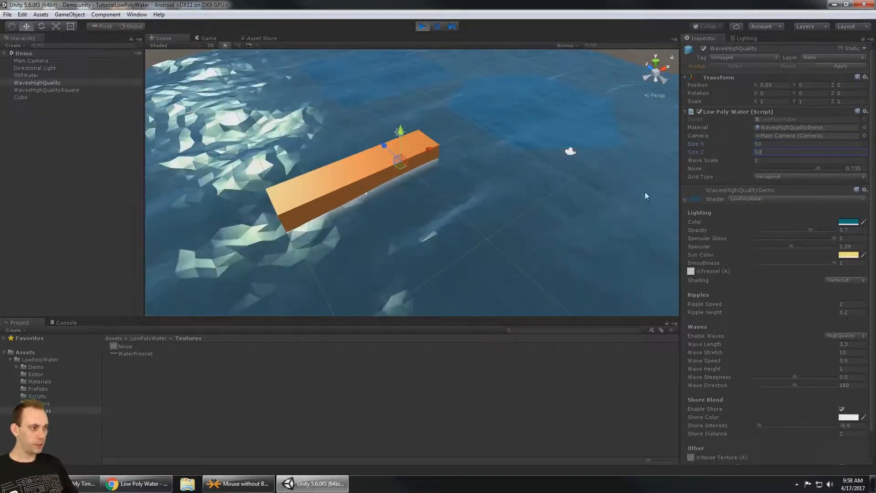
Try Wave Scale values of 5 and 2 on the enlarged water and set it back to 1.
scroll(644, 192, down, 5)
alt+drag(607, 187, 464, 214)
click(783, 159)
text(5)
key(Return)
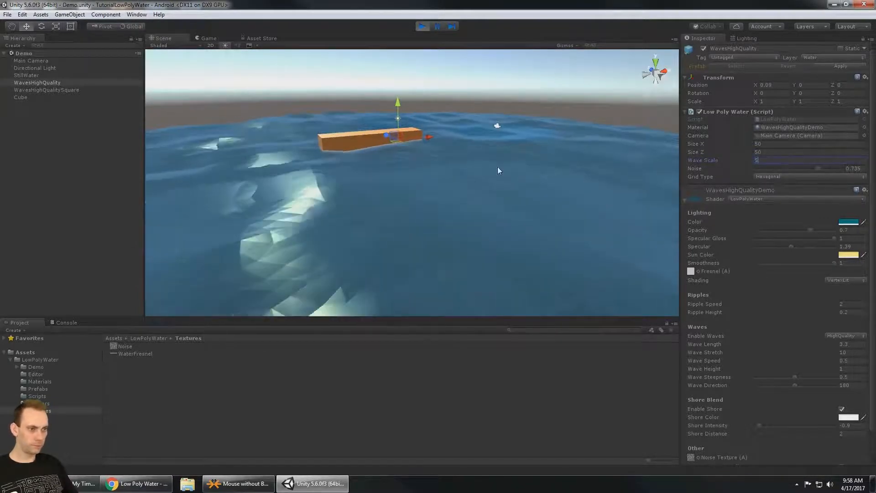
scroll(499, 182, down, 5)
scroll(499, 187, down, 2)
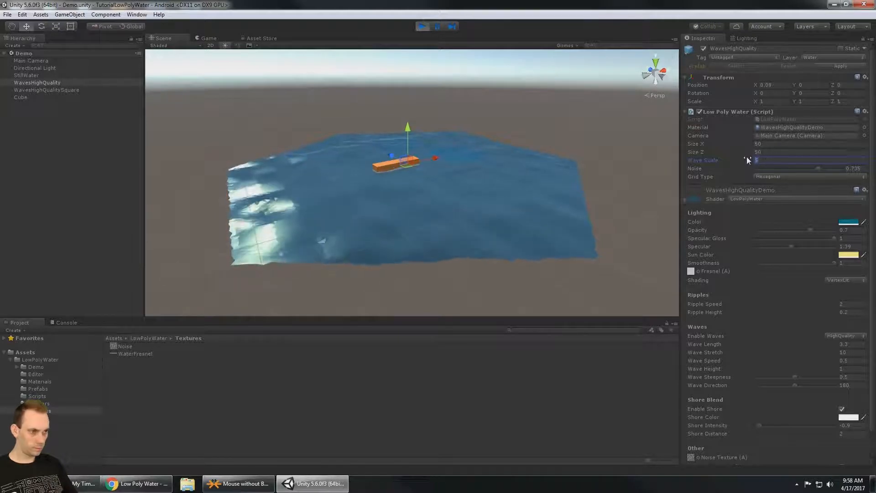
text(2)
text(1)
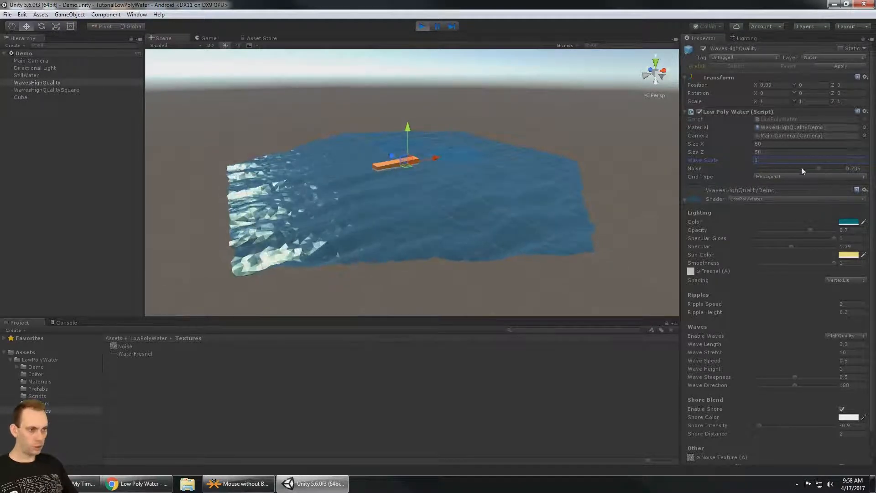
Lower the Noise of the WavesHighQuality water's grid to near the minimum.
alt+drag(568, 163, 593, 168)
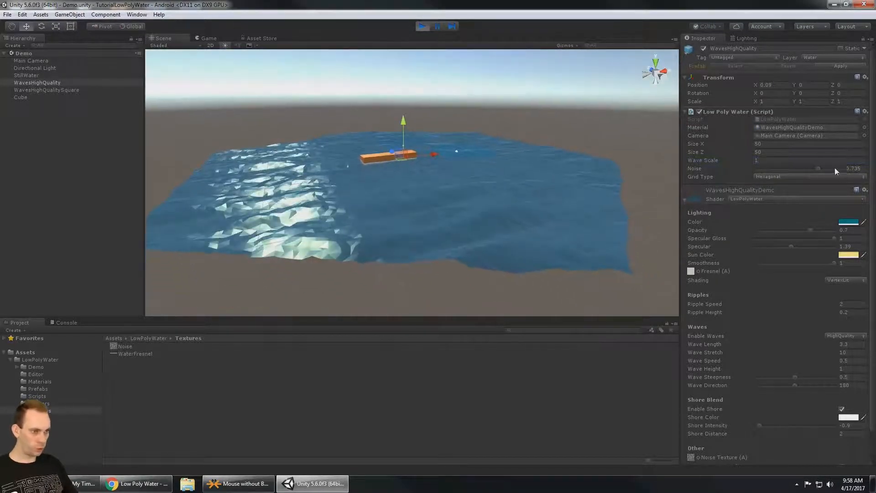
drag(834, 167, 766, 170)
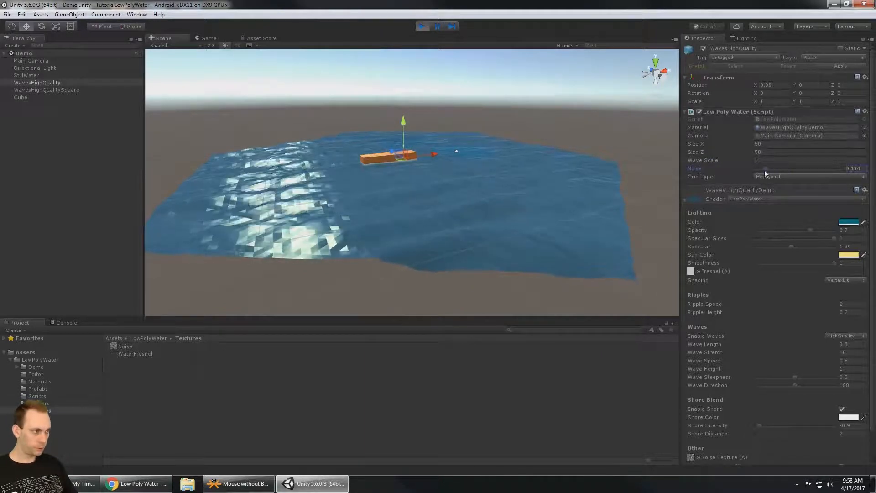
Raise the Noise of the WavesHighQuality water to about 0.5 and inspect the waves up close near the surface.
drag(819, 170, 799, 182)
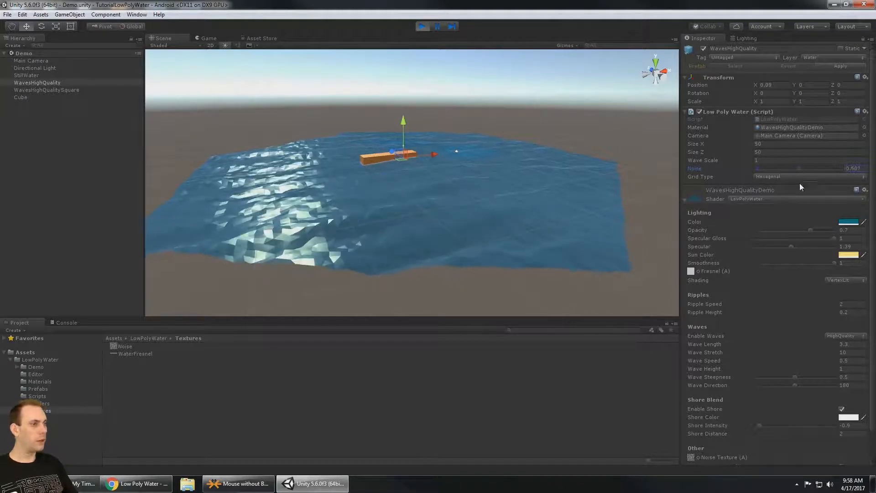
alt+drag(585, 163, 511, 189)
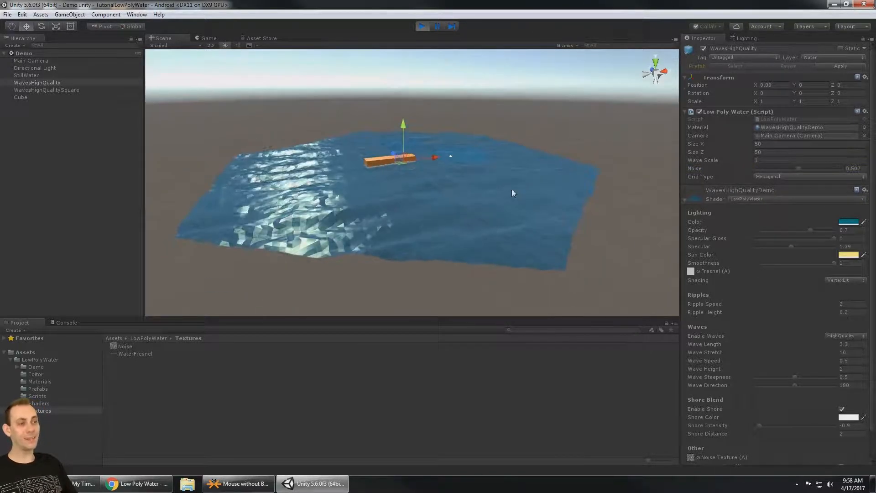
alt+drag(413, 148, 489, 192)
scroll(489, 192, up, 8)
mouse_move(497, 224)
alt+mouse_down()
mouse_move(504, 245)
mouse_move(488, 210)
mouse_move(494, 231)
mouse_move(511, 215)
alt+mouse_up()
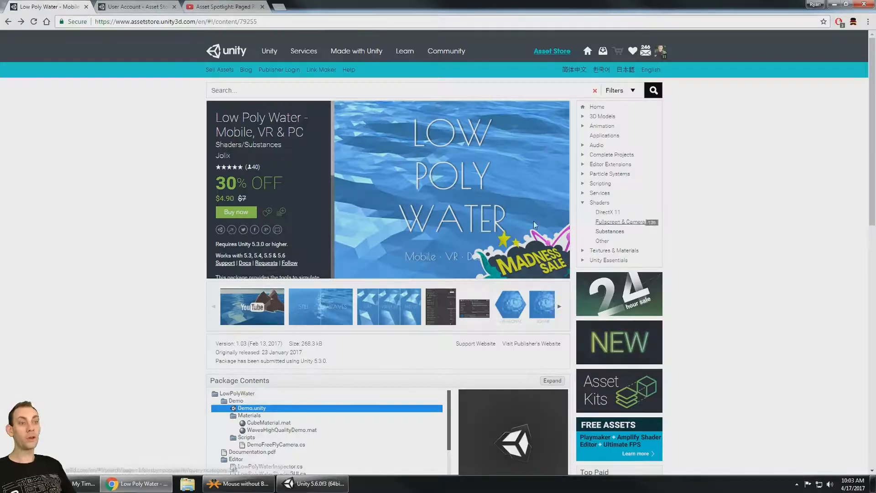
Switch to Chrome and review the regular and discounted prices on the Low Poly Water Asset Store page.
drag(237, 202, 257, 199)
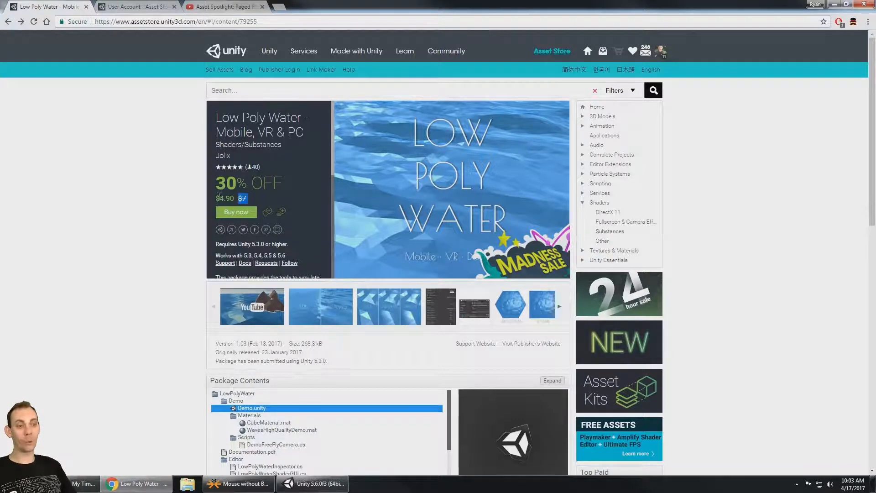
drag(229, 194, 233, 195)
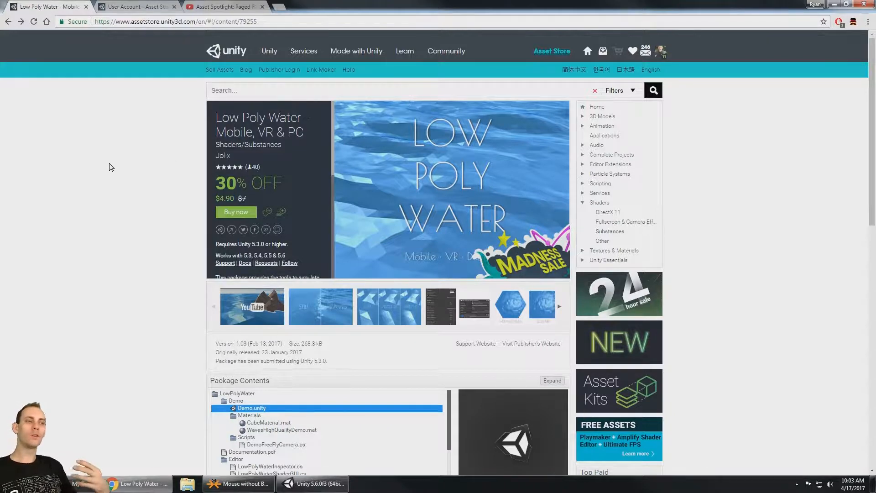
click(110, 167)
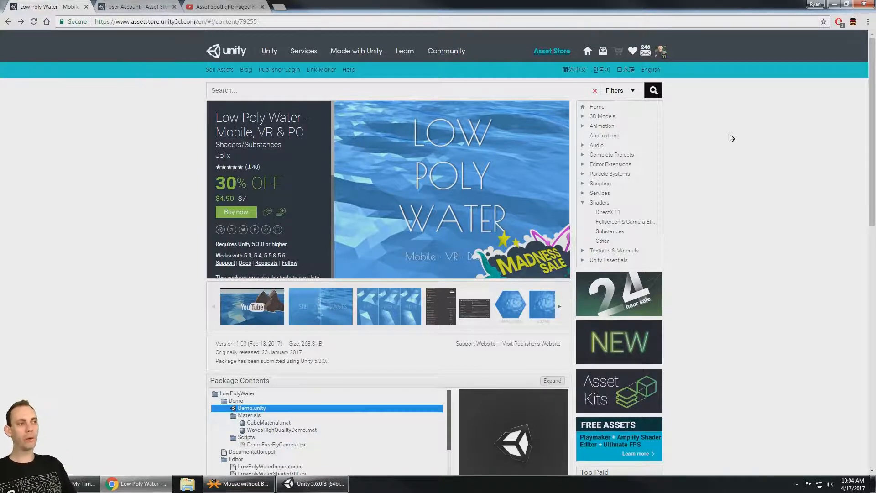
View the Redeem Voucher code field on the Asset Store account page and return to the Low Poly Water page in a maximized window.
click(661, 52)
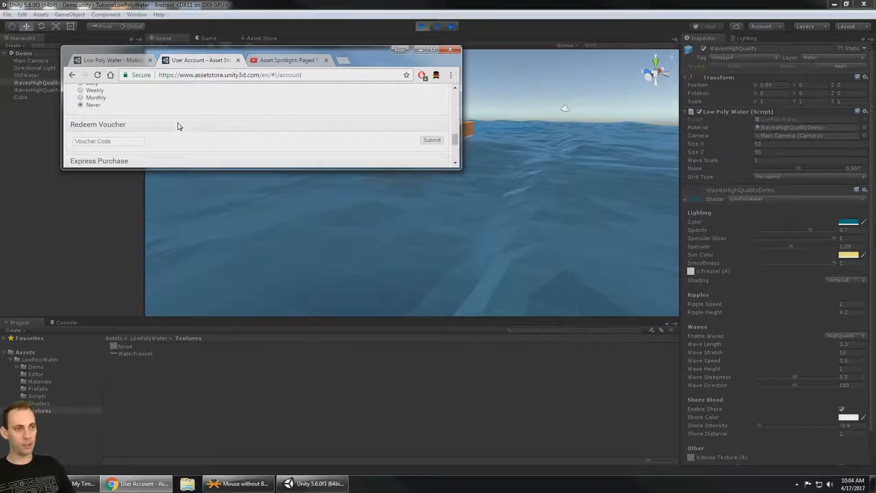
right_click(88, 141)
click(336, 137)
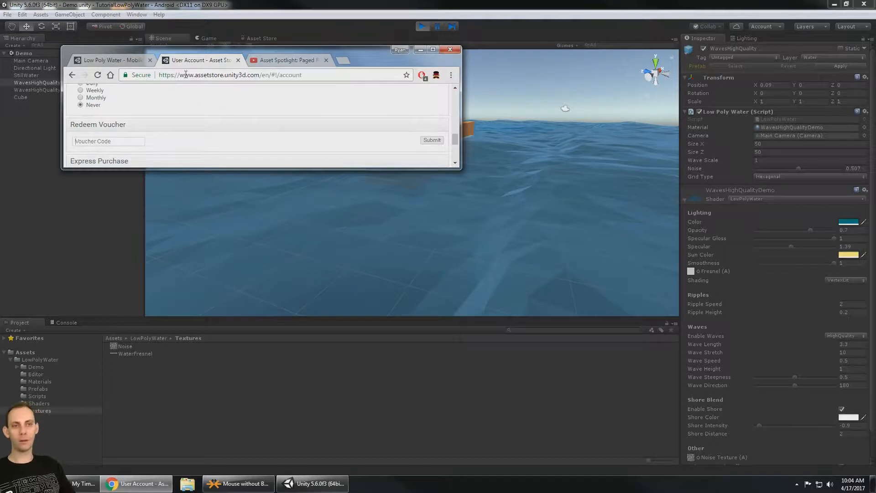
click(97, 59)
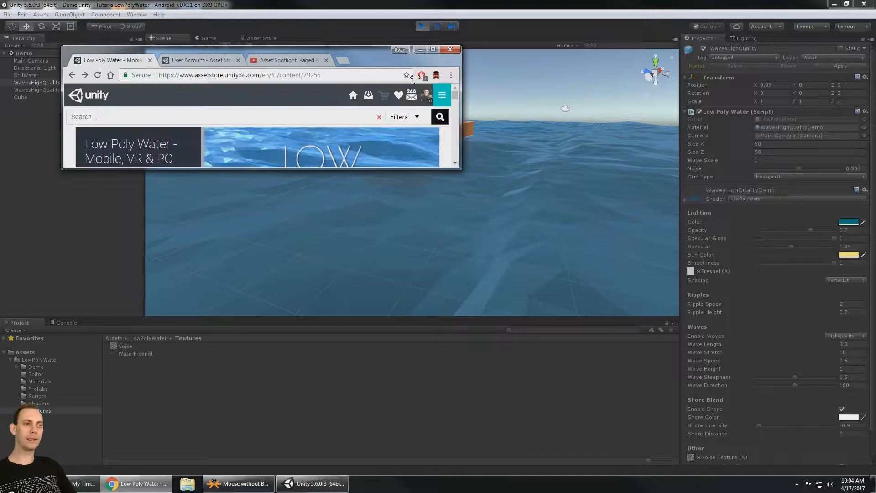
click(433, 50)
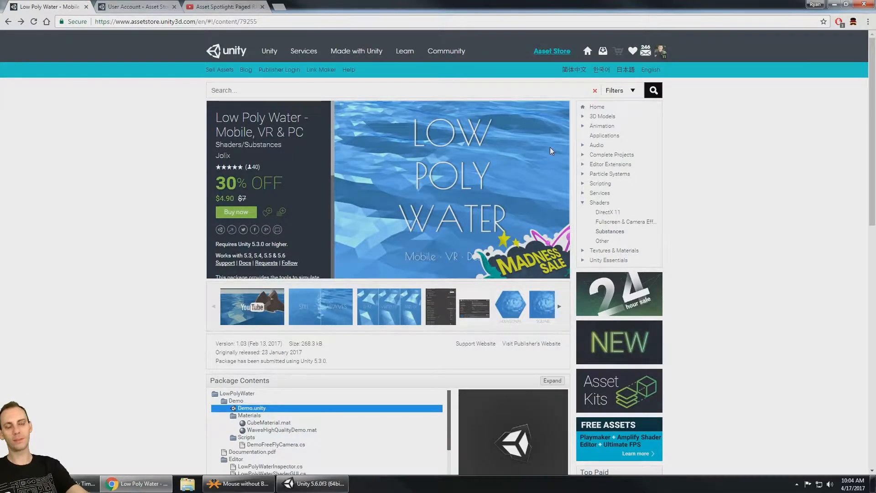